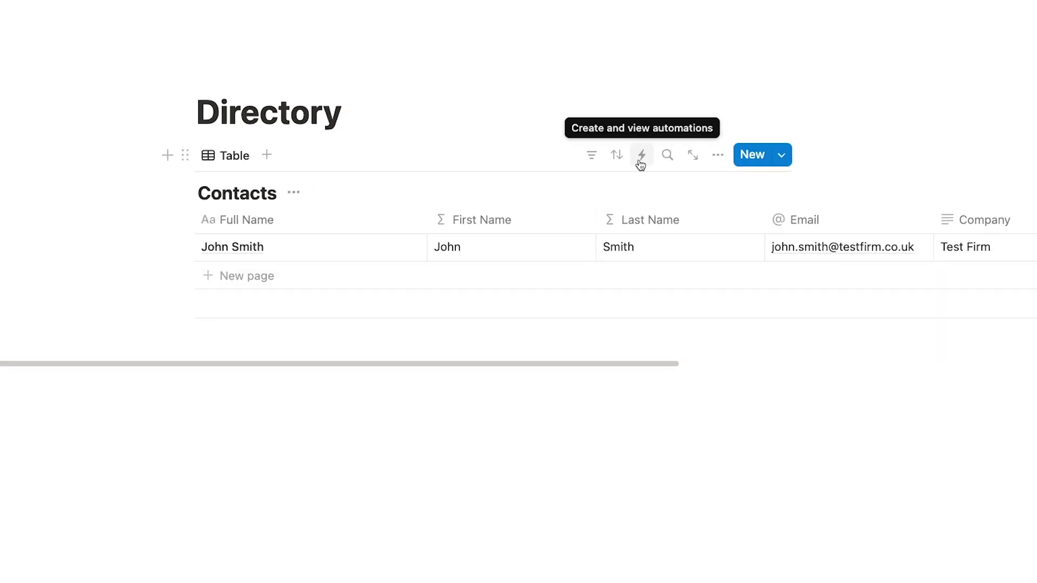
Step: Create a Contacts automation triggered by Page added, applying to the entire Contacts database
left_click(641, 158)
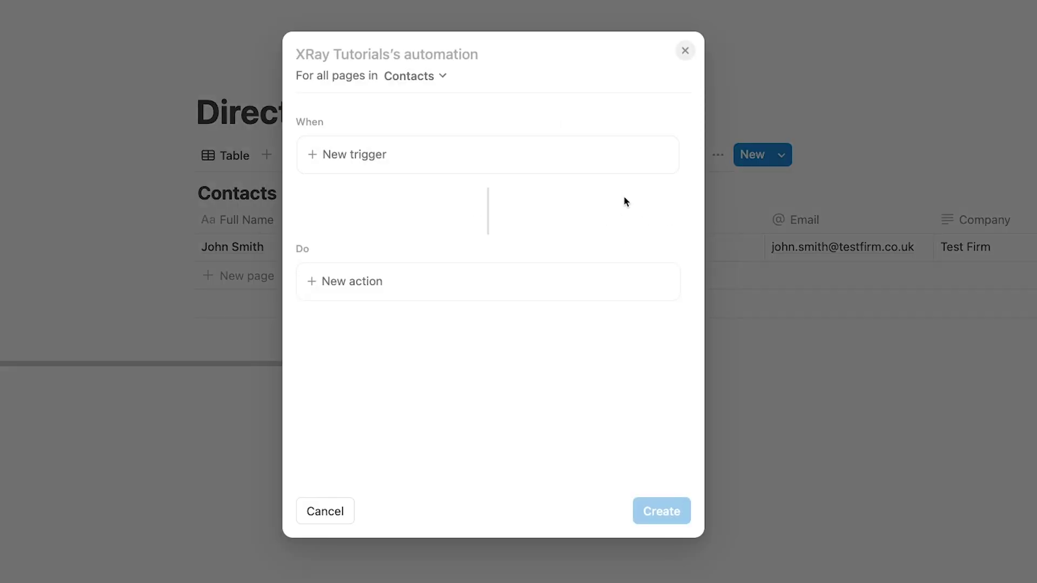
left_click(346, 166)
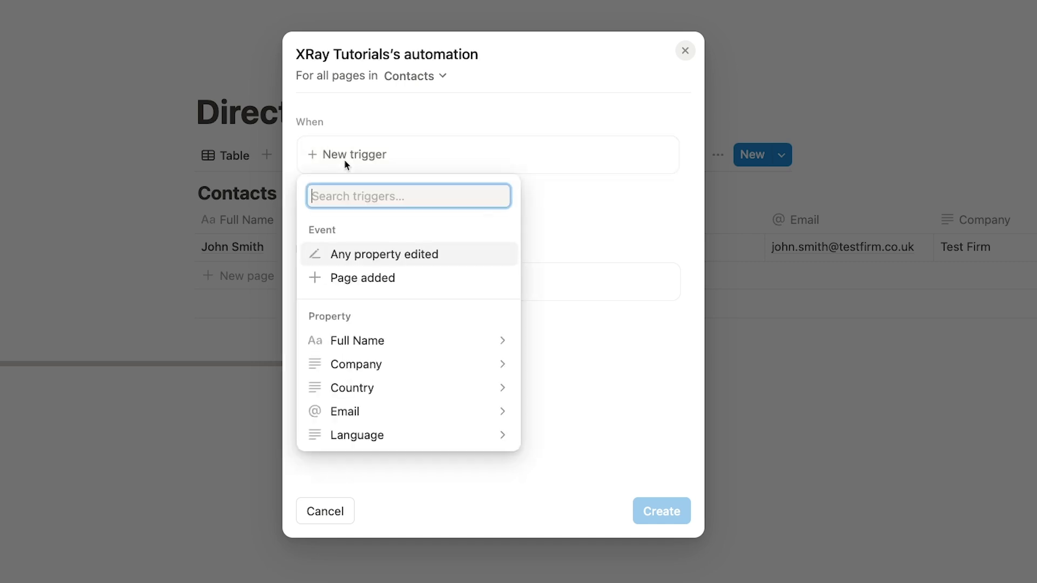
left_click(375, 279)
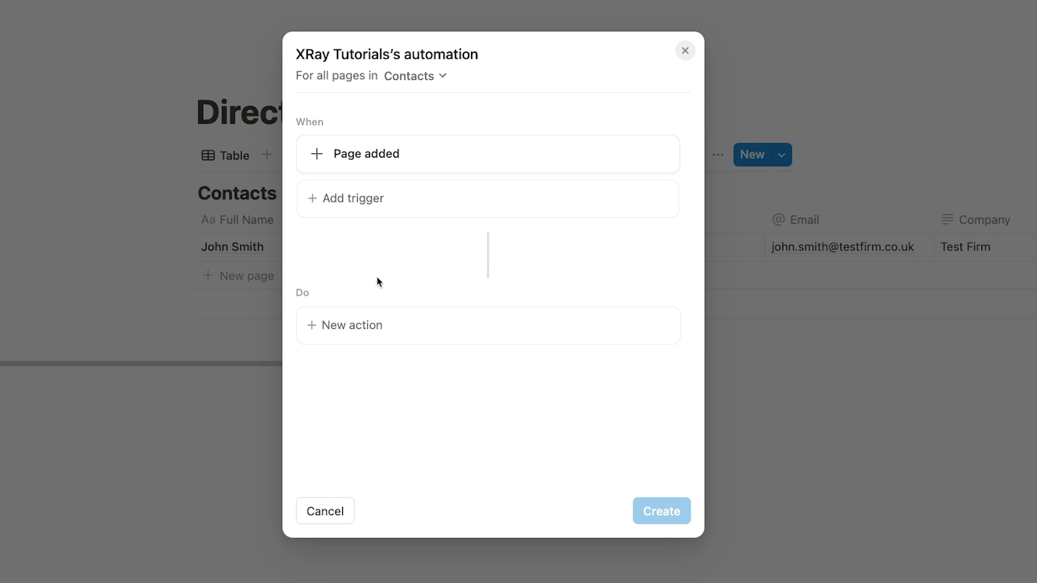
left_click(415, 85)
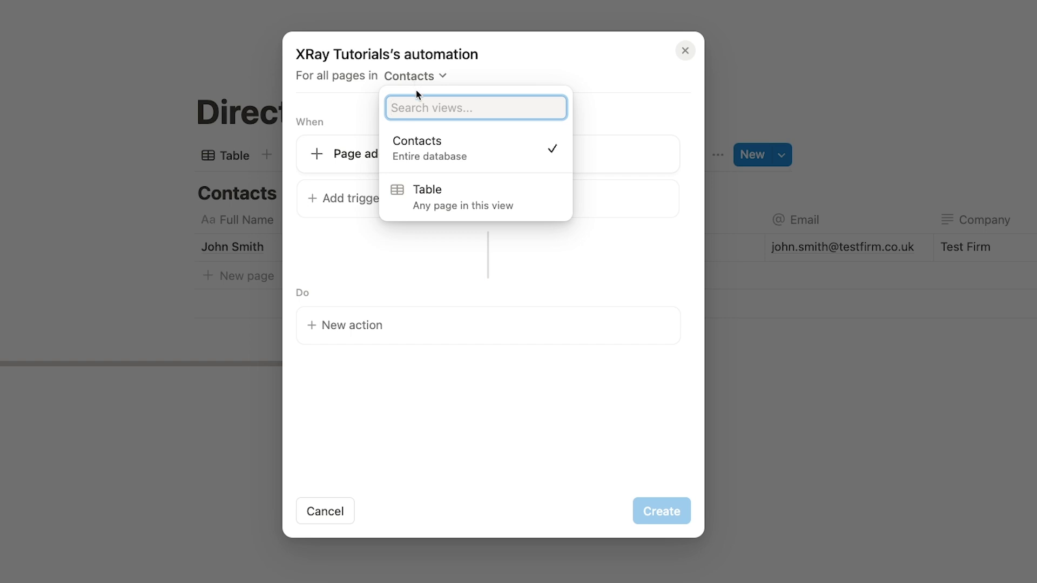
left_click(426, 151)
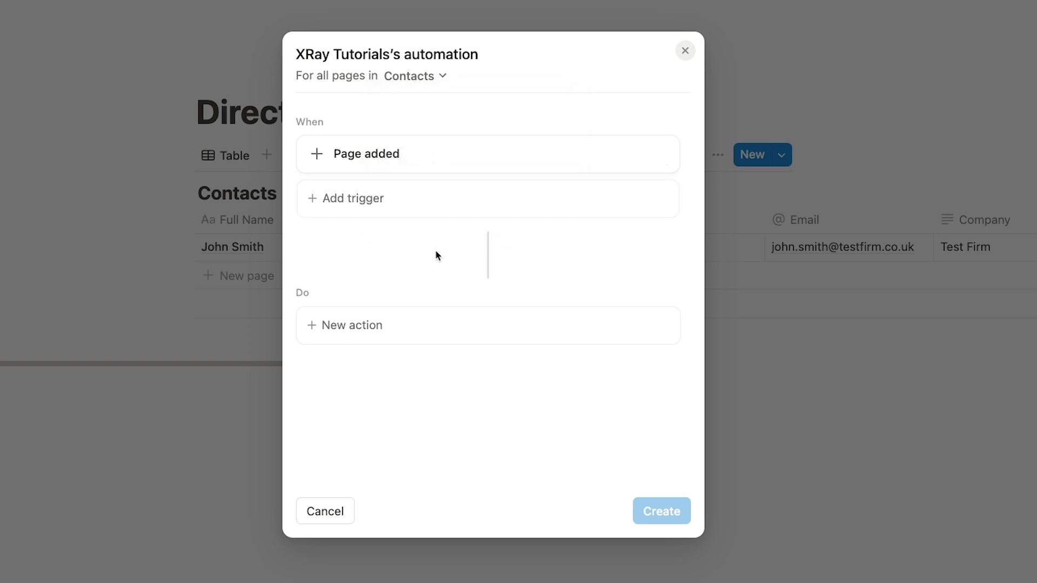
Step: Add a Send Slack notification action and begin selecting its channel, prompting a Slack connection
left_click(368, 340)
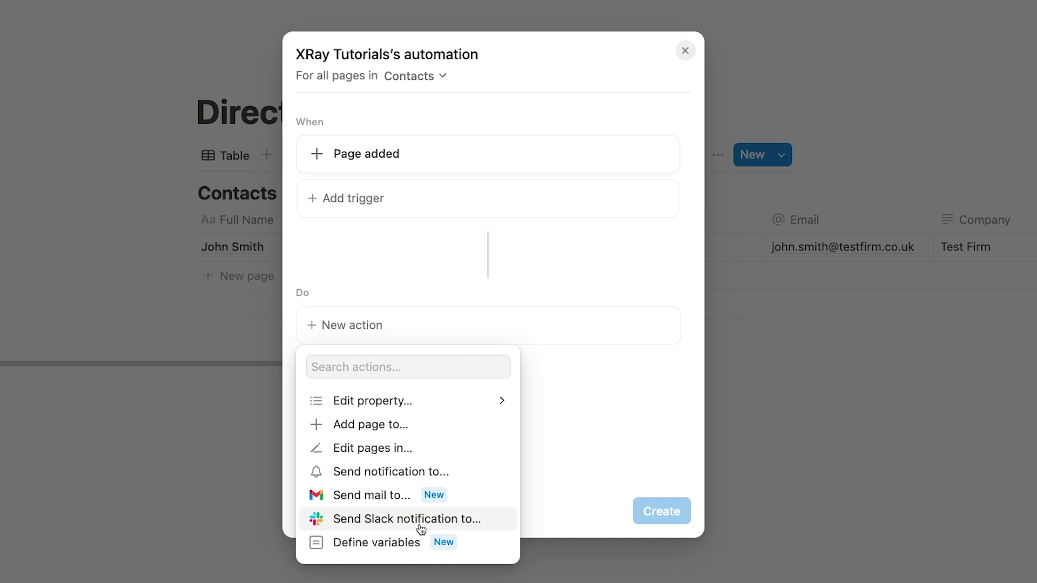
left_click(421, 519)
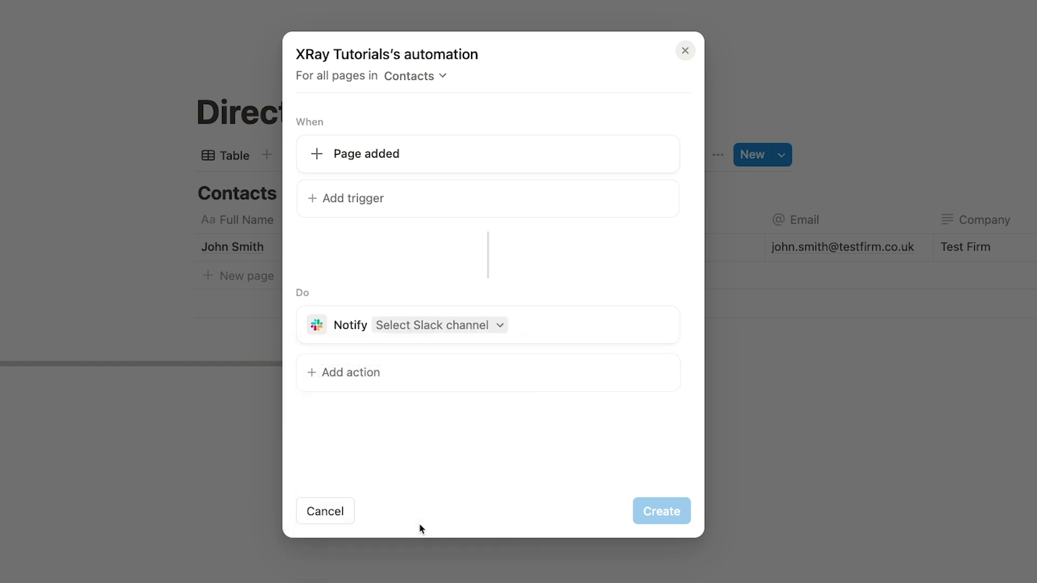
left_click(473, 326)
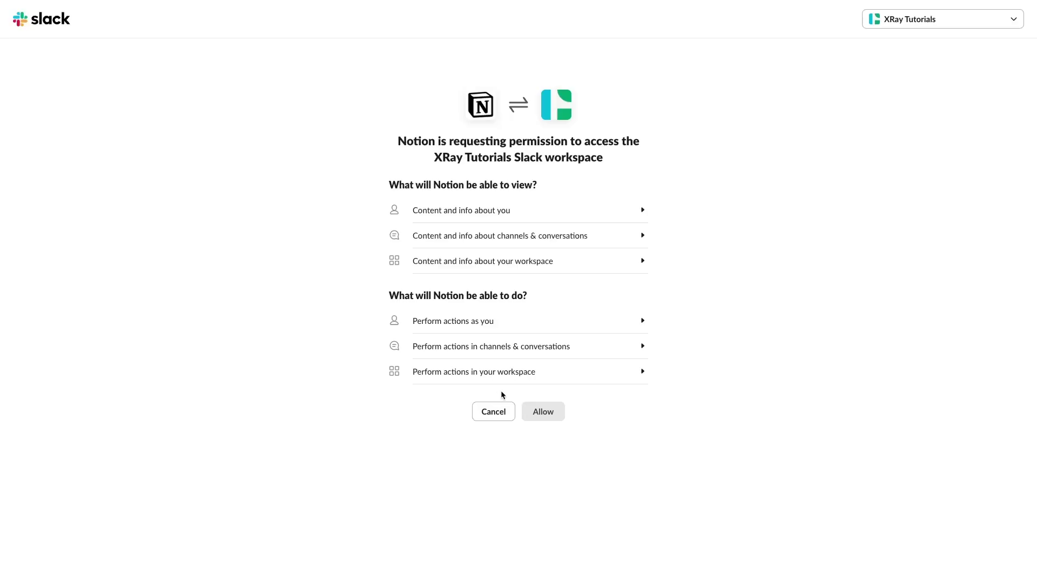
Step: Authorise Notion and the XRay Tutorials Slack workspace to access each other
left_click(534, 414)
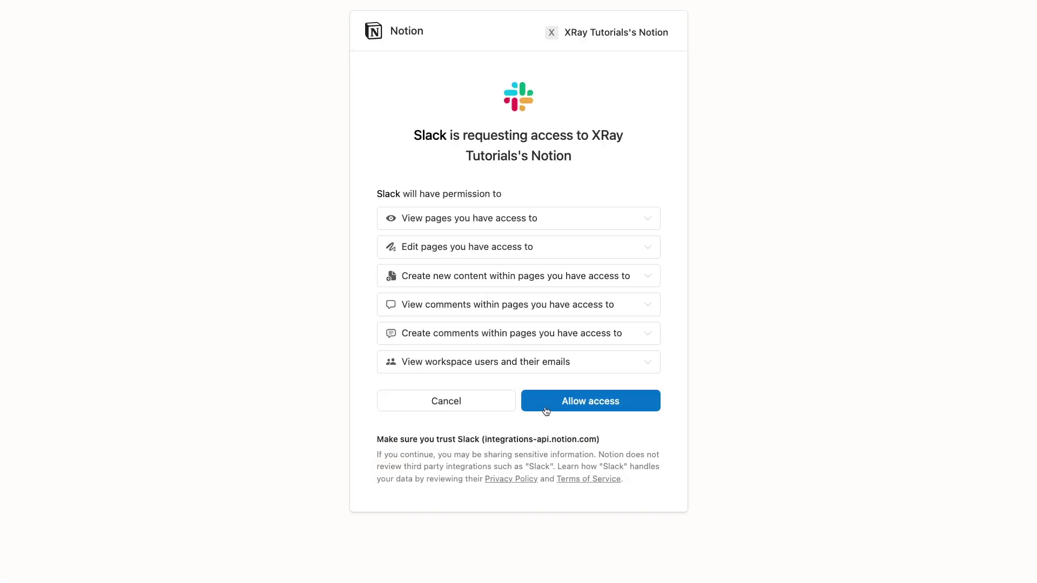
left_click(546, 410)
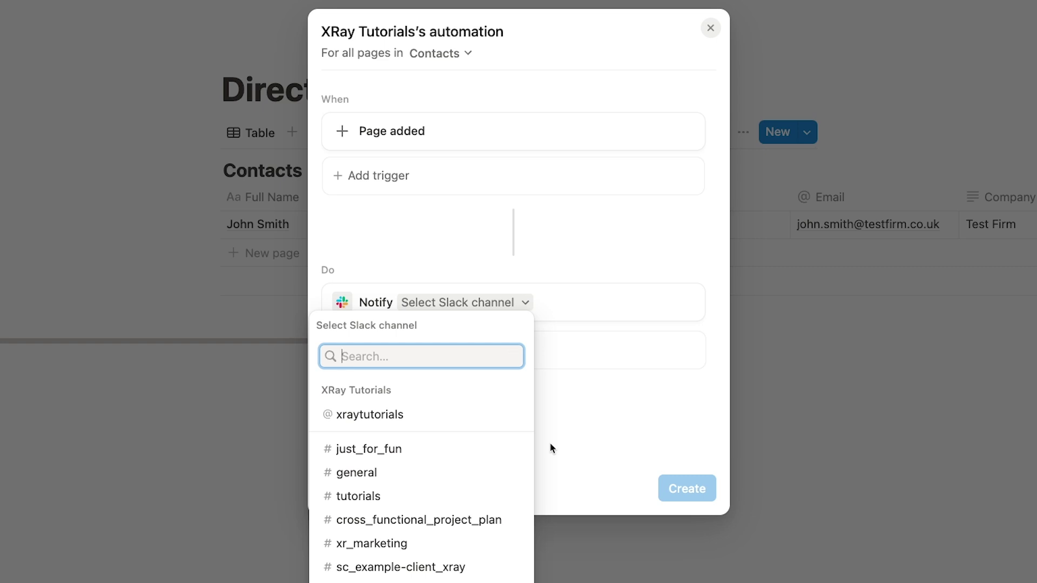
Step: Send the notifications to #tutorials and create the automation
left_click(421, 498)
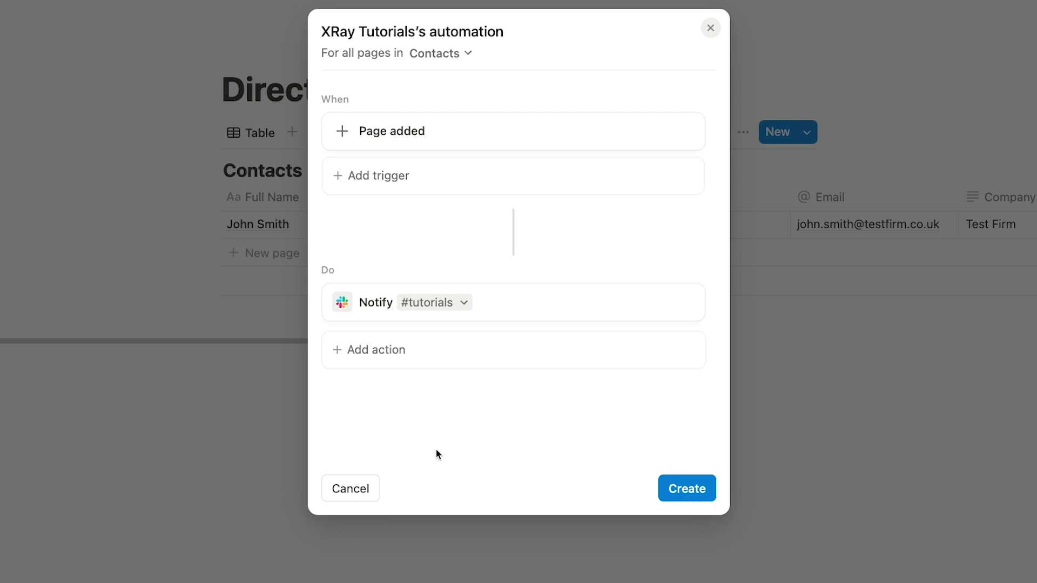
left_click(665, 487)
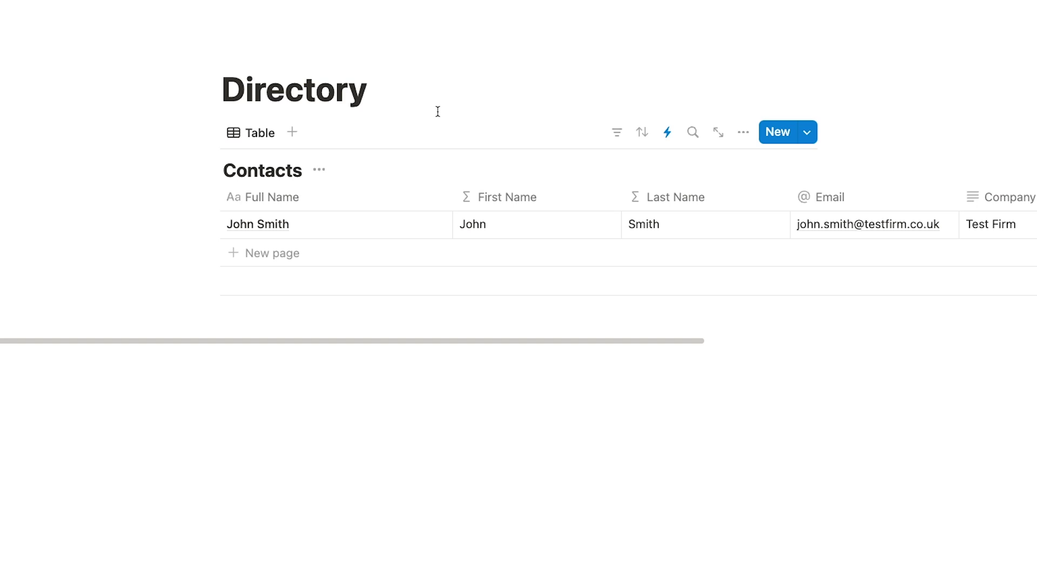
Step: Add a Form view to Contacts with four auto-created questions and copy its share link
left_click(295, 134)
left_click(297, 401)
left_click(474, 346)
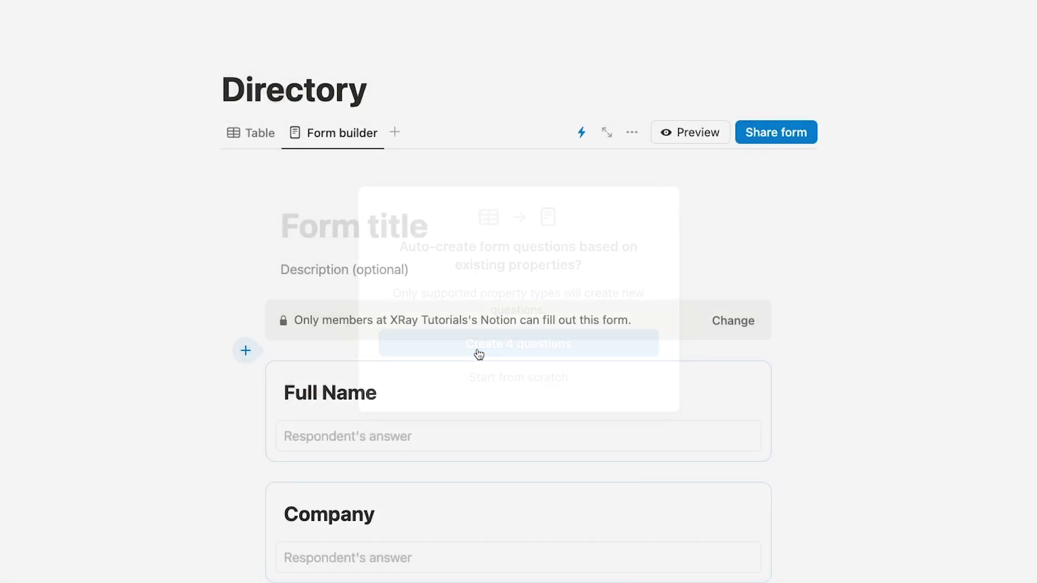
left_click(773, 139)
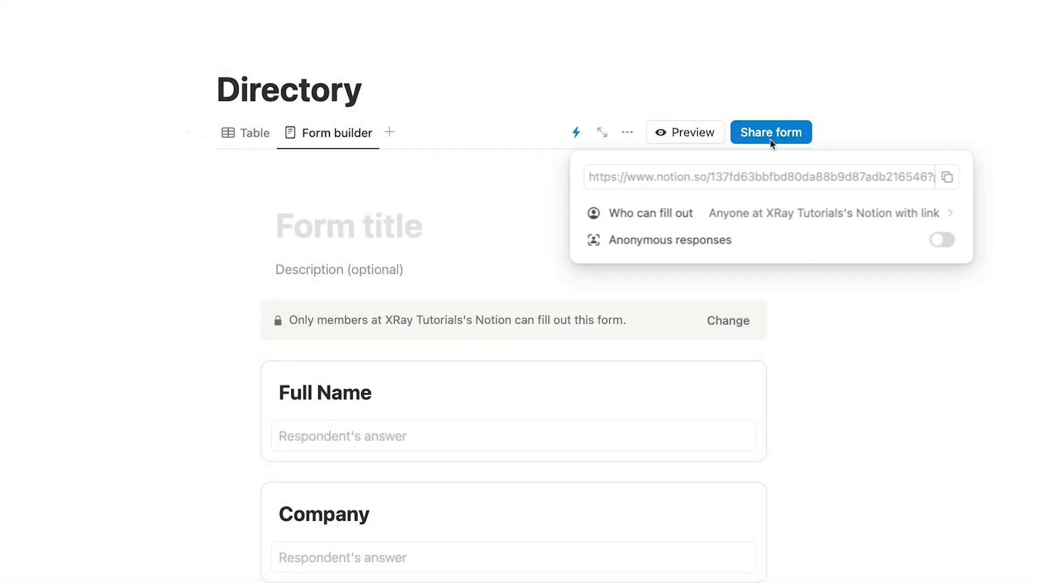
left_click(941, 180)
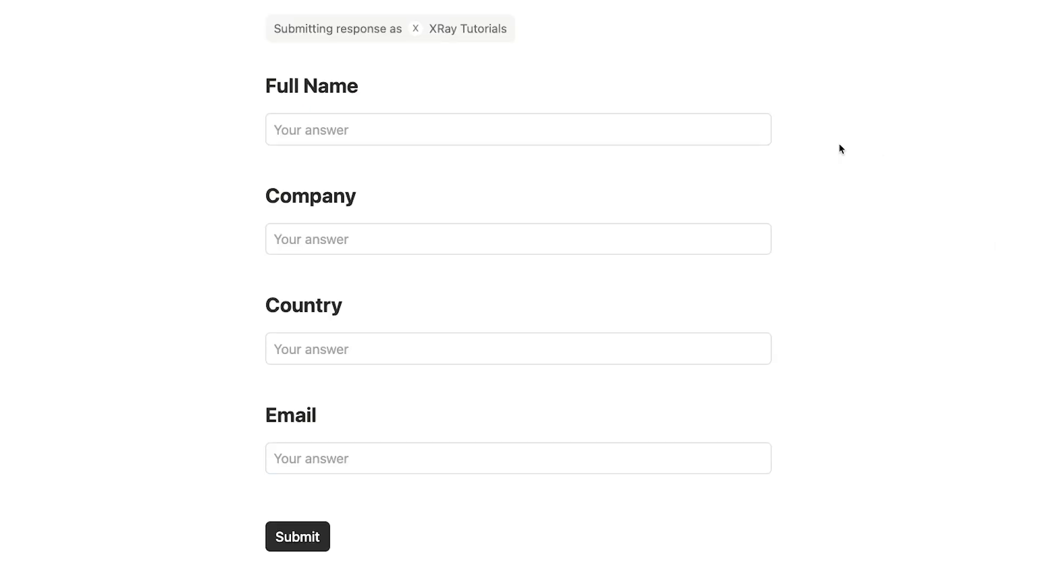
Step: Fill in the form with the test contact's full name, company Test Co and country UK
left_click(706, 136)
key("Tab")
type("Test Co")
key("Tab")
type("UK")
key("Tab")
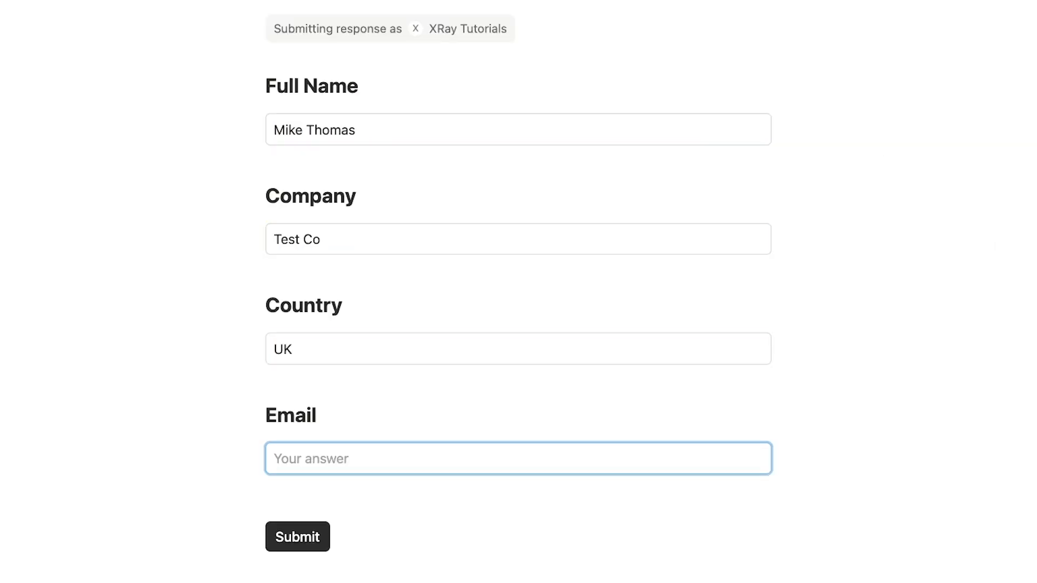
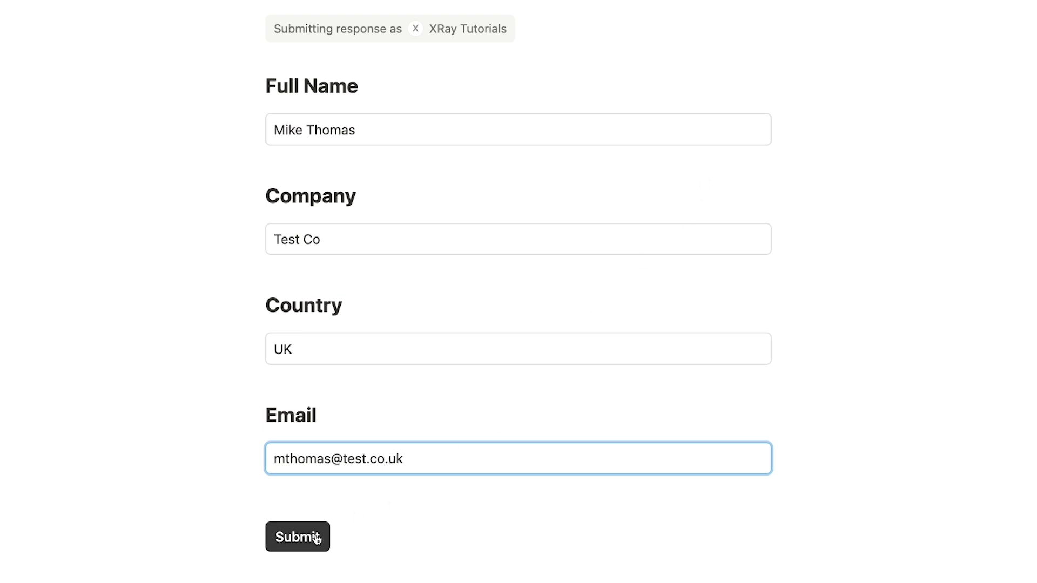
Step: Enter the test contact's e-mail, submit the form, and open the new contact from Slack's notification
left_click(316, 538)
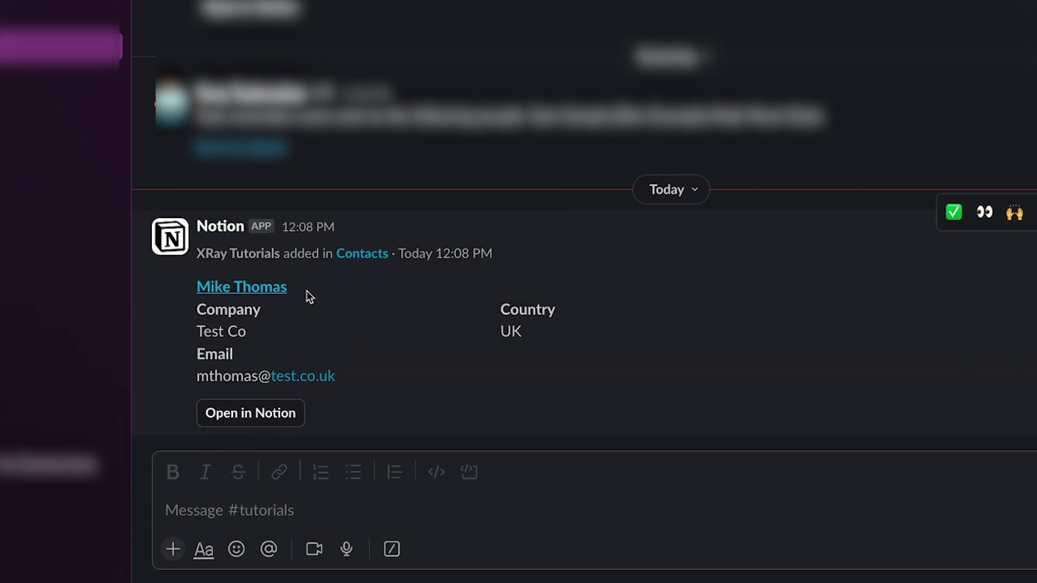
left_click(271, 291)
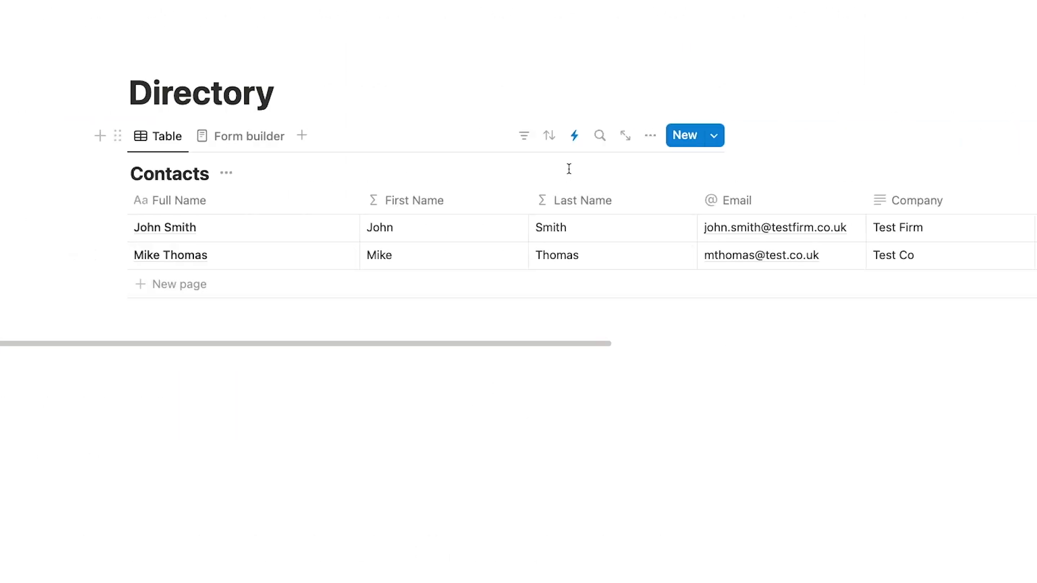
left_click(574, 136)
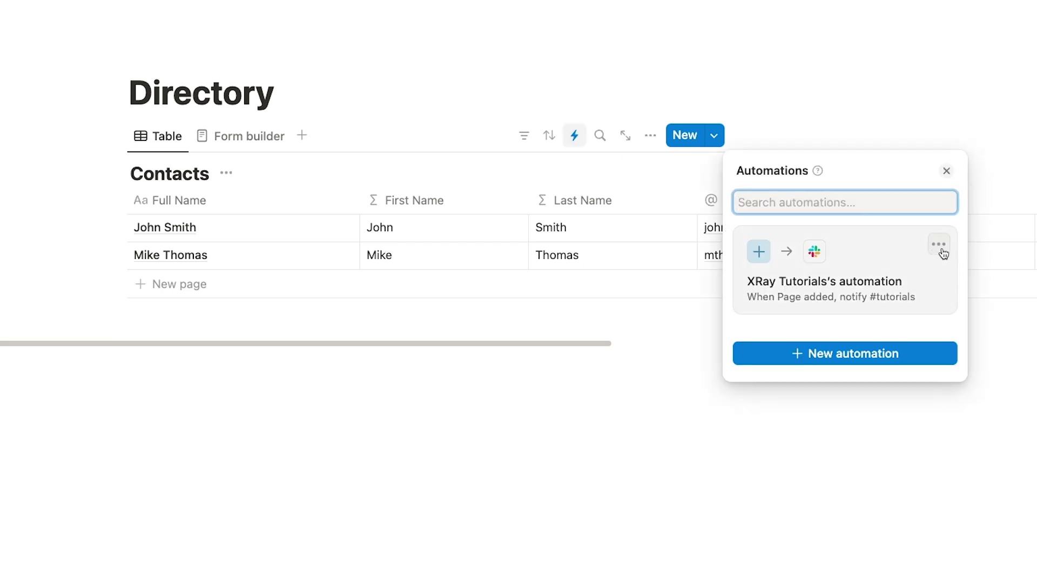
left_click(940, 250)
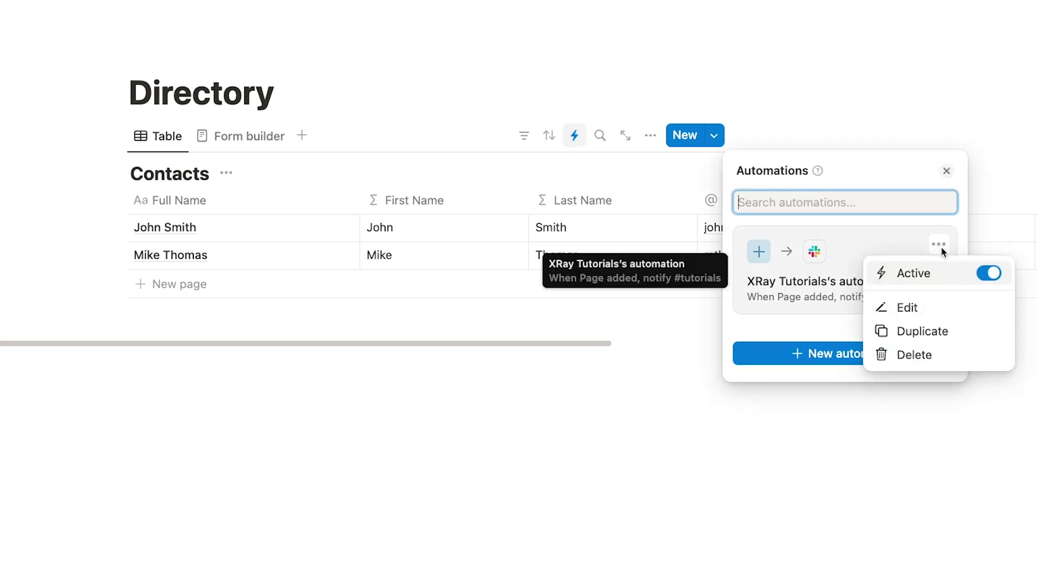
left_click(946, 171)
left_click(946, 171)
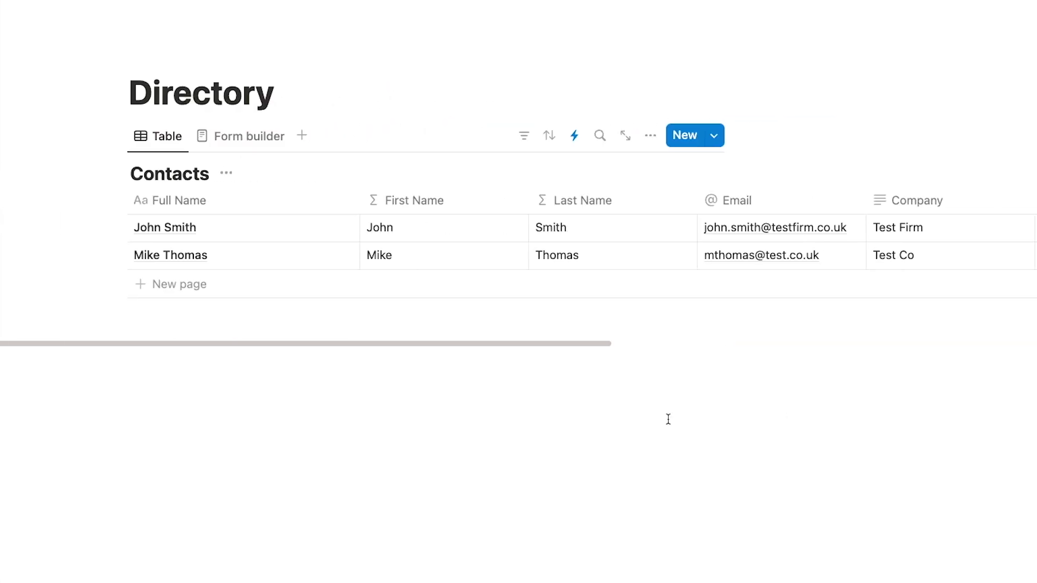
Step: Start a second Contacts automation with Page added as its trigger
left_click(576, 134)
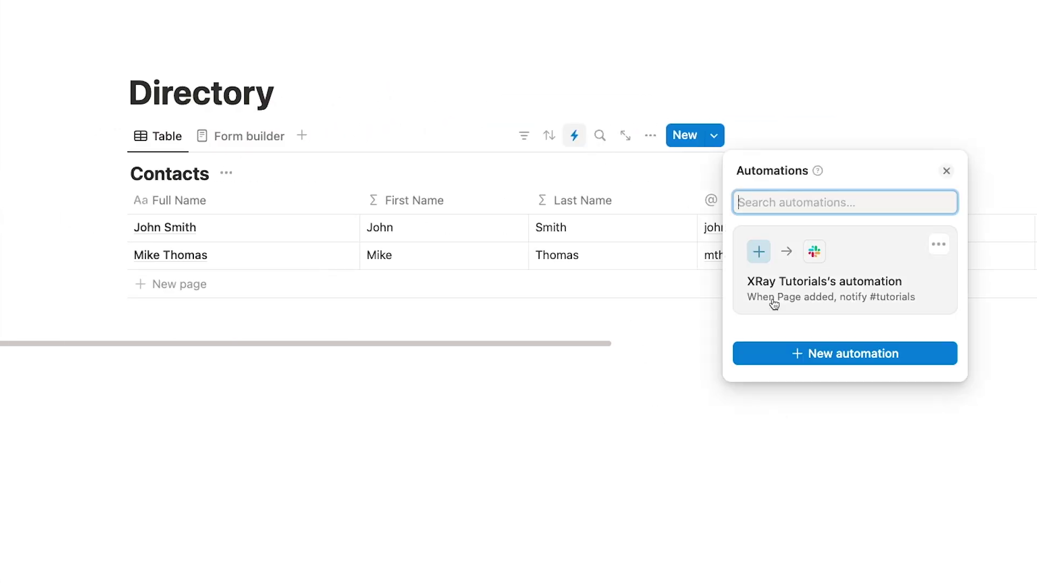
left_click(773, 362)
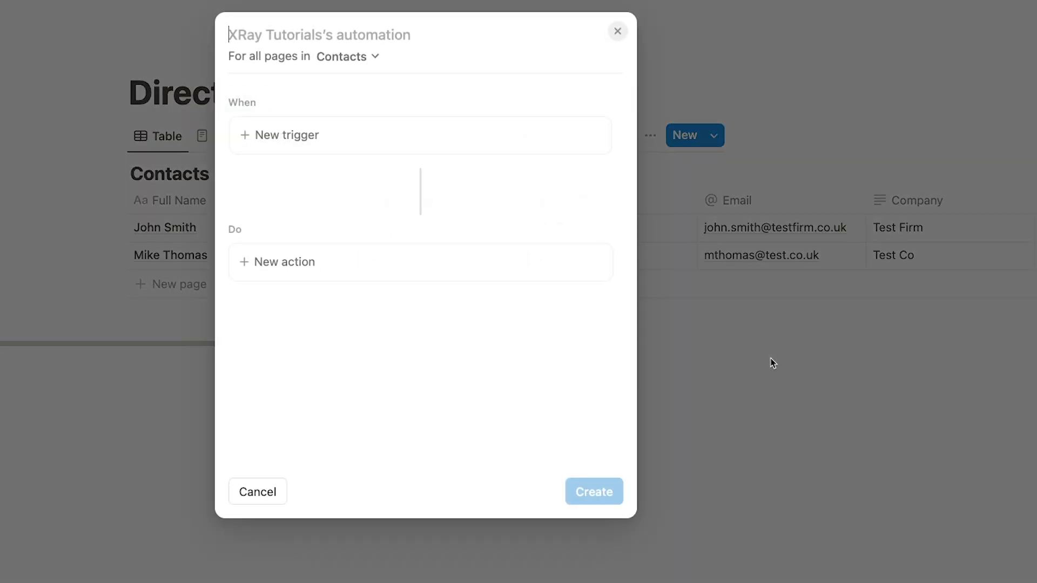
left_click(531, 158)
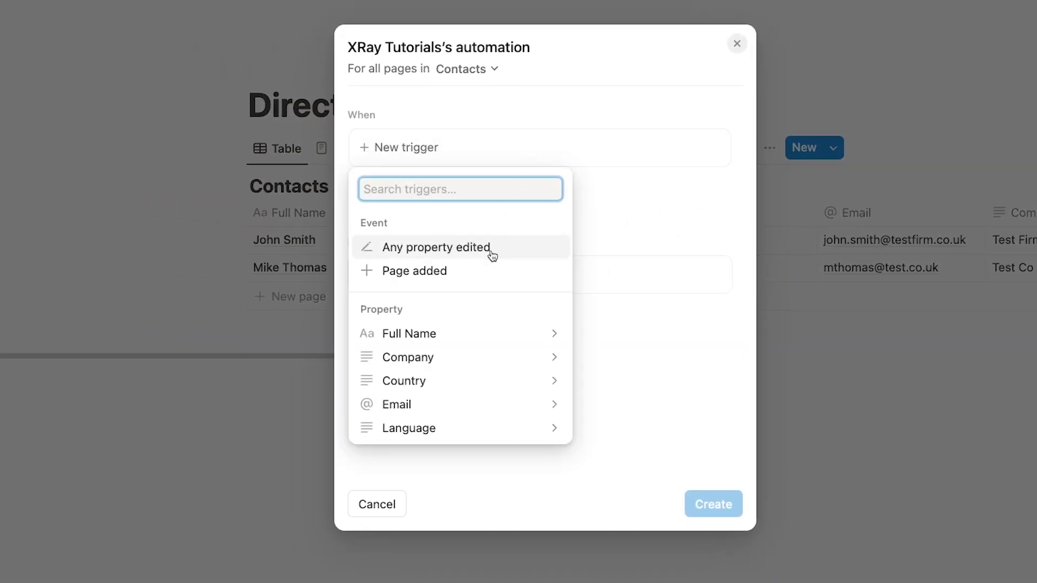
left_click(487, 270)
Step: Add a Send mail action sending from a newly connected Gmail account
left_click(477, 317)
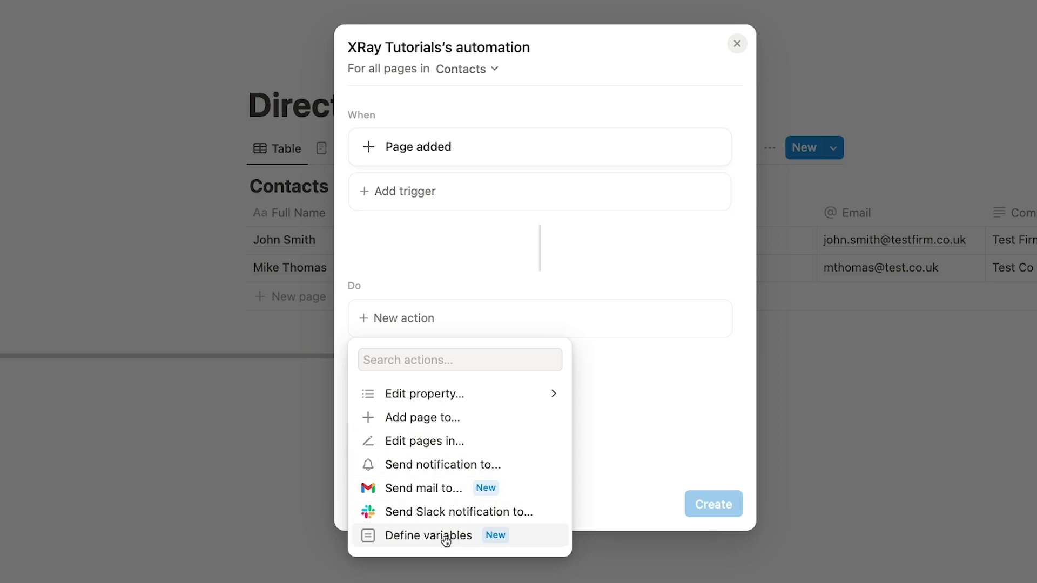
left_click(440, 493)
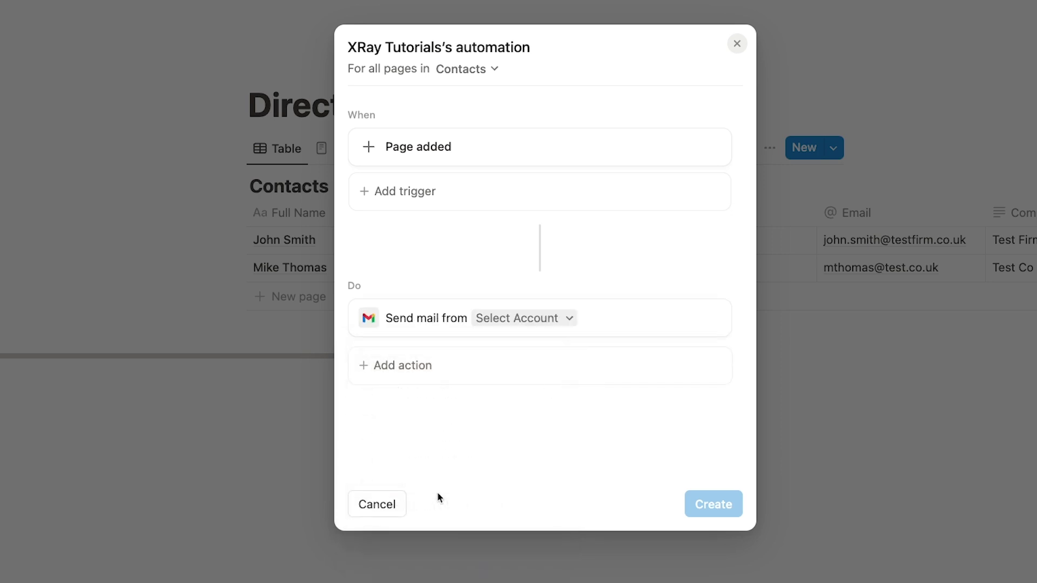
left_click(530, 321)
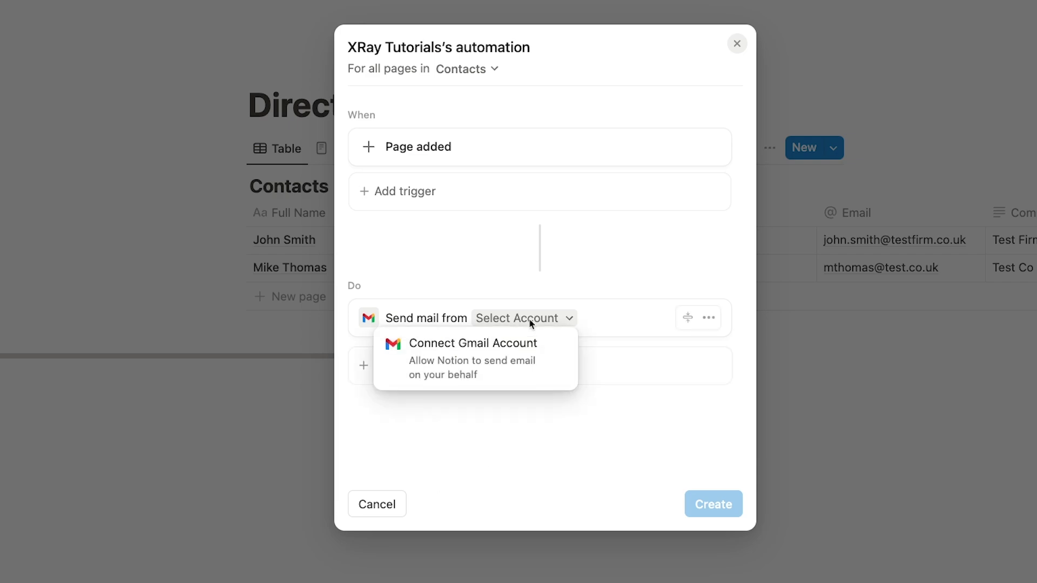
left_click(509, 361)
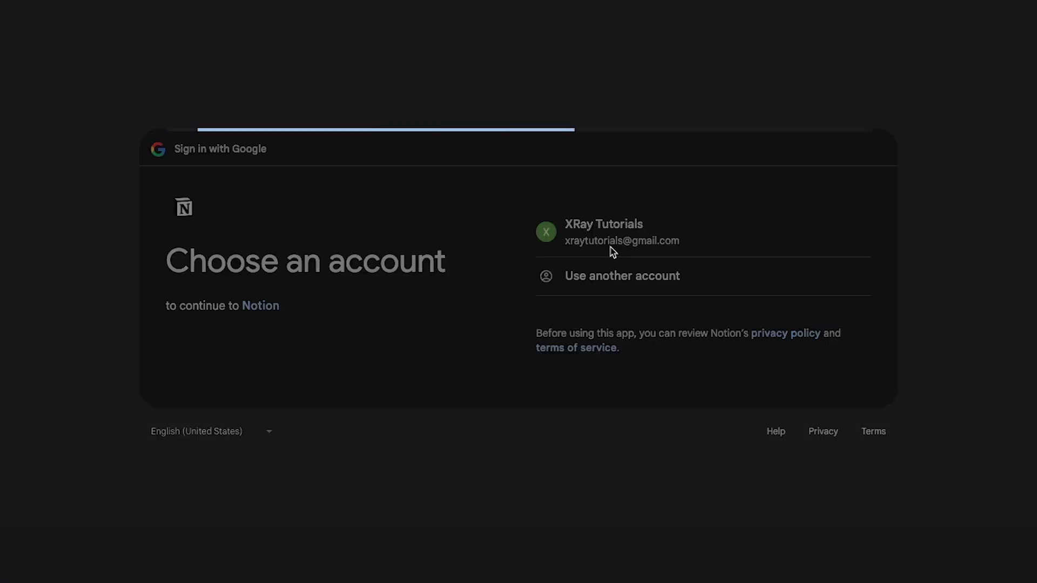
left_click(611, 252)
left_click(775, 375)
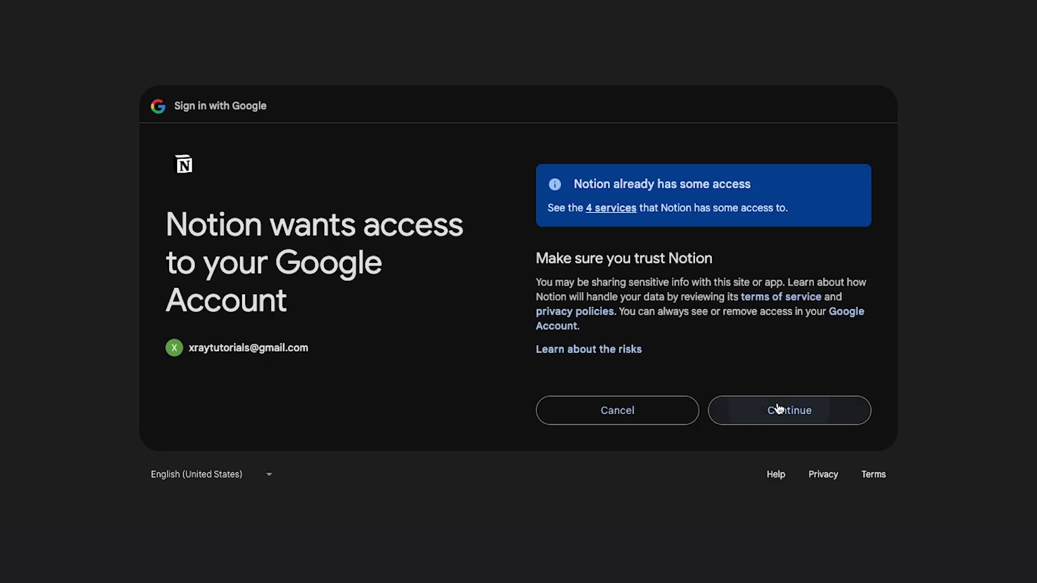
left_click(778, 409)
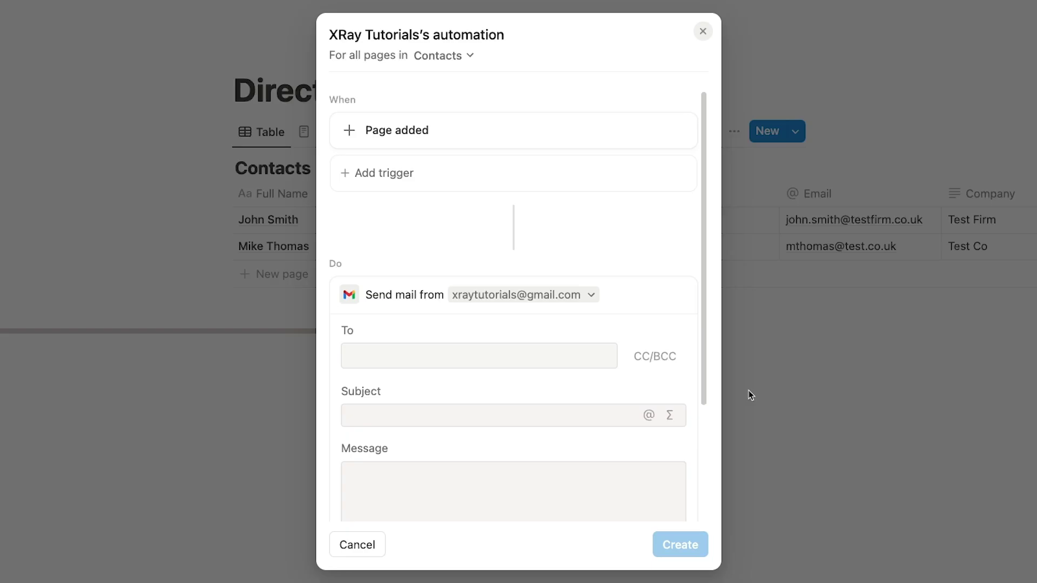
Step: Set the email recipient to the workspace's own user
left_click(570, 355)
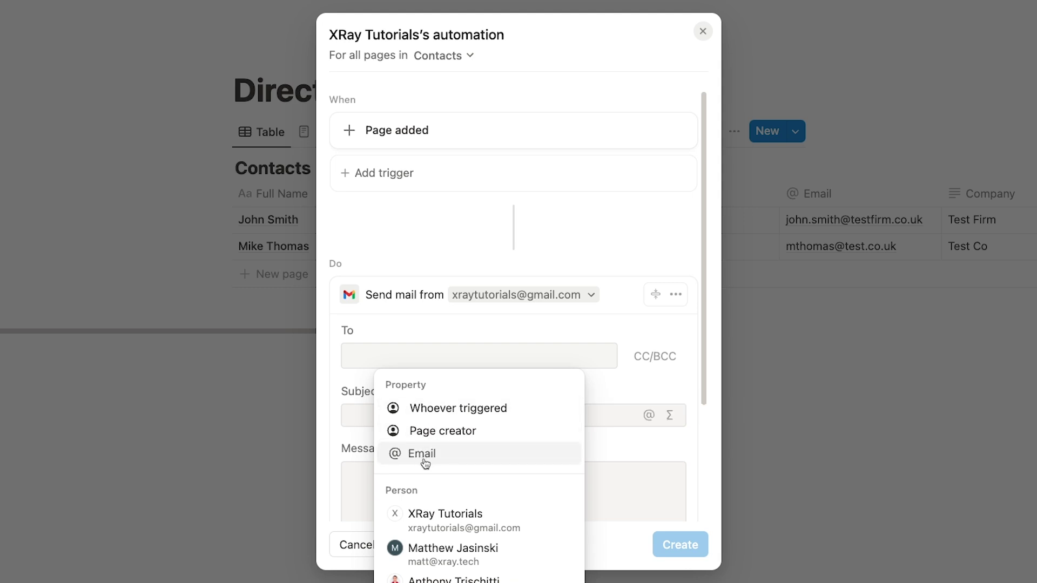
left_click(474, 528)
left_click(614, 395)
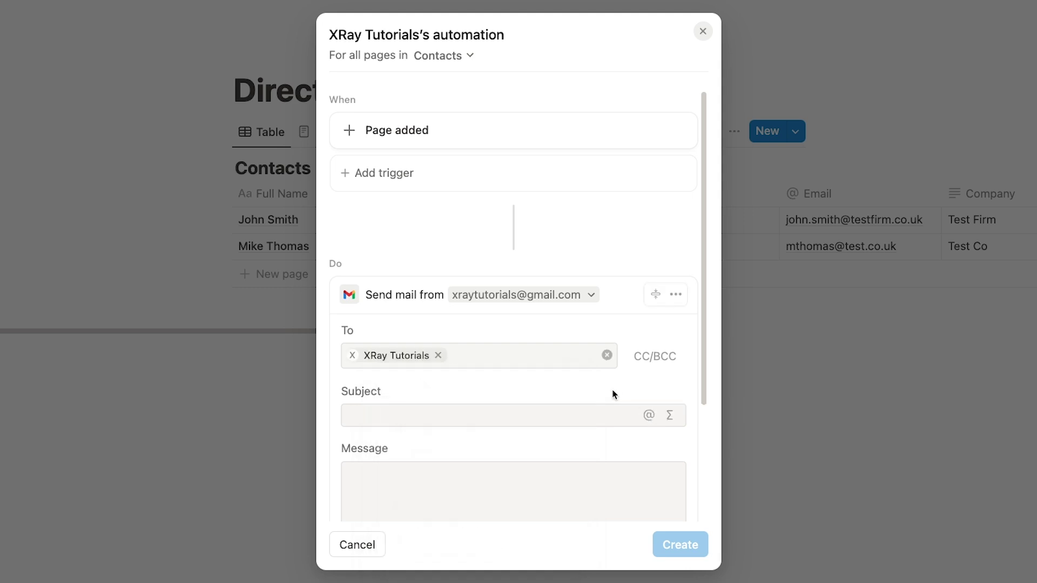
scroll(613, 394, "down", 5)
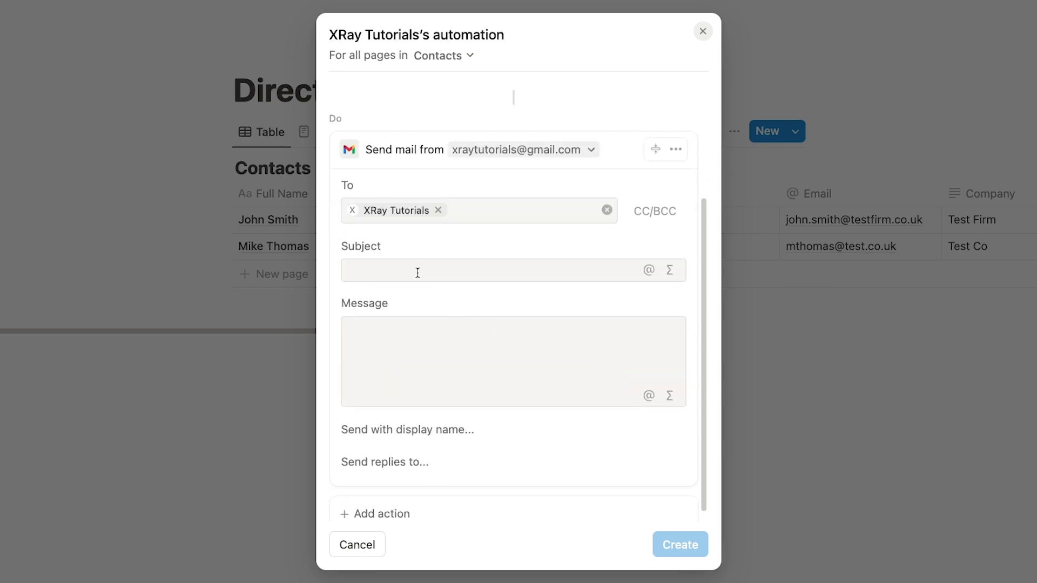
Step: Set the subject to 'A new contact was added to the directory database on' plus Time triggered
left_click(417, 272)
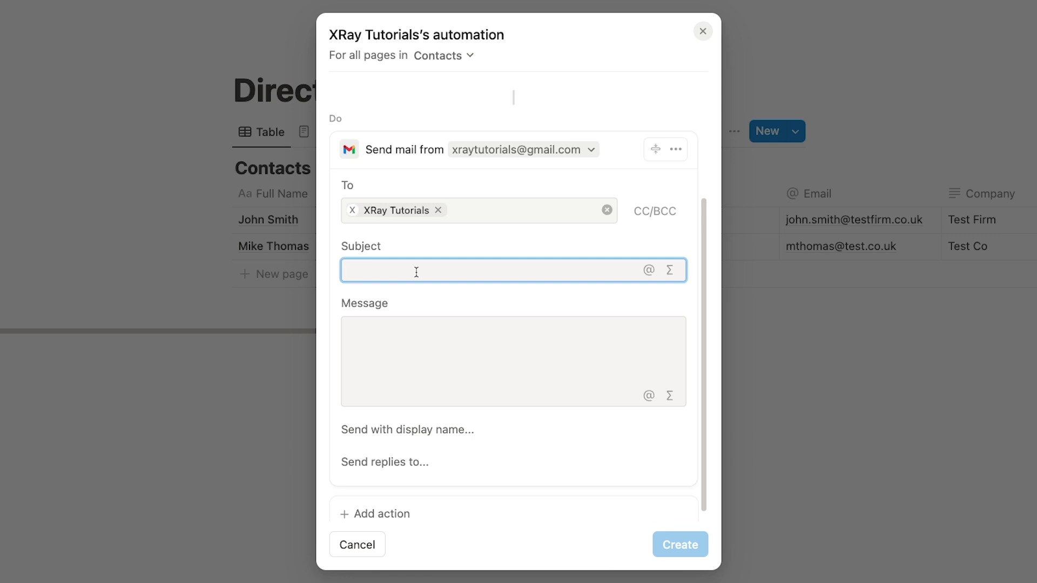
type("A new contact was added to ")
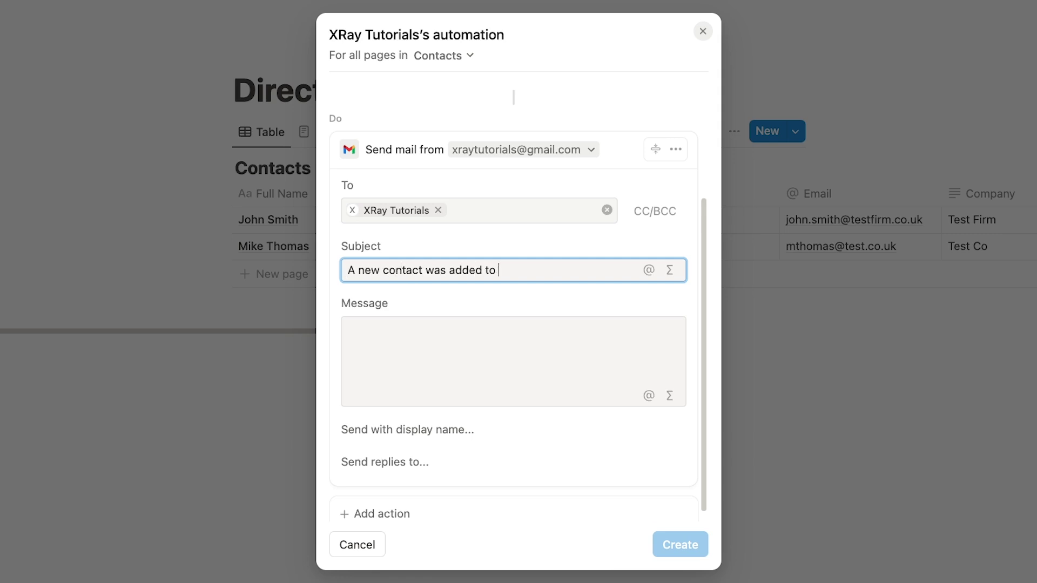
type("the directory database on")
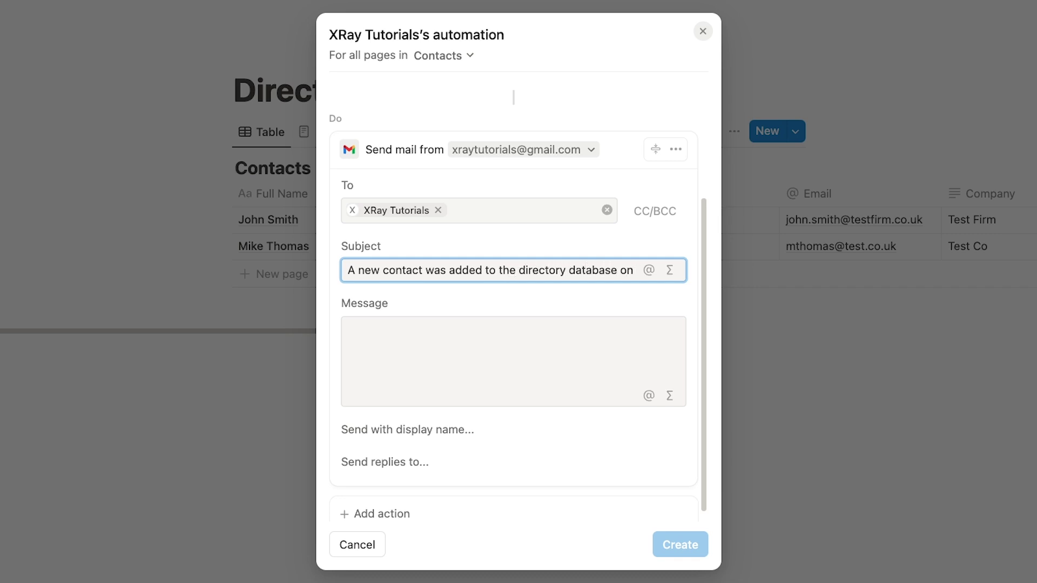
type(" @")
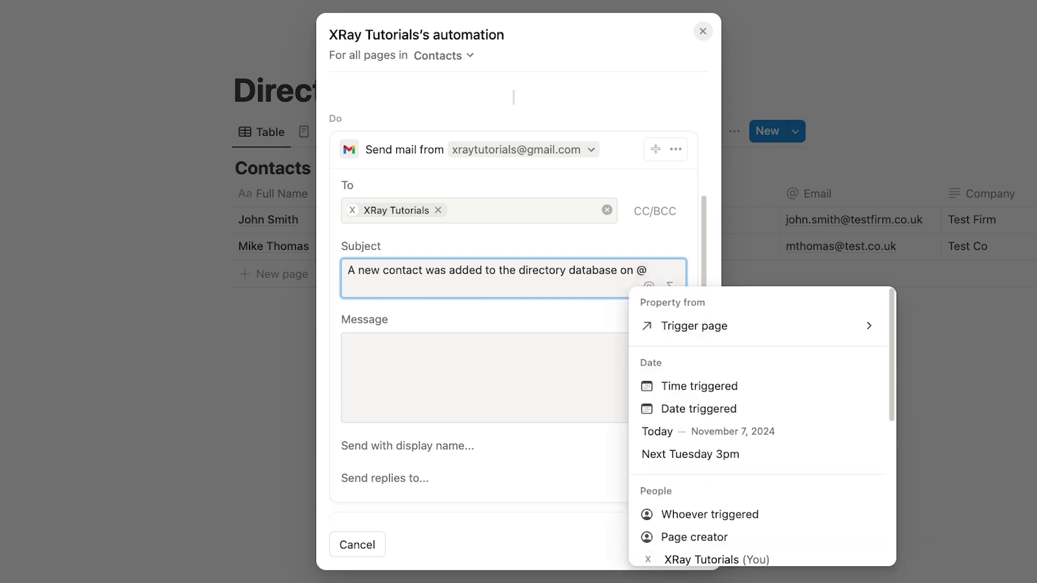
scroll(797, 395, "down", 3)
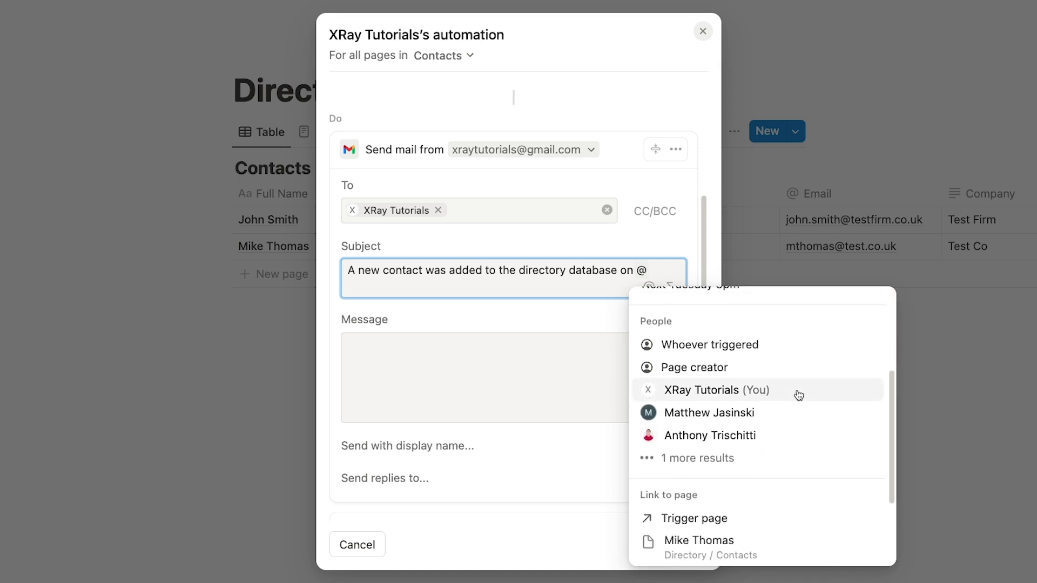
scroll(797, 394, "down", 2)
scroll(795, 397, "up", 5)
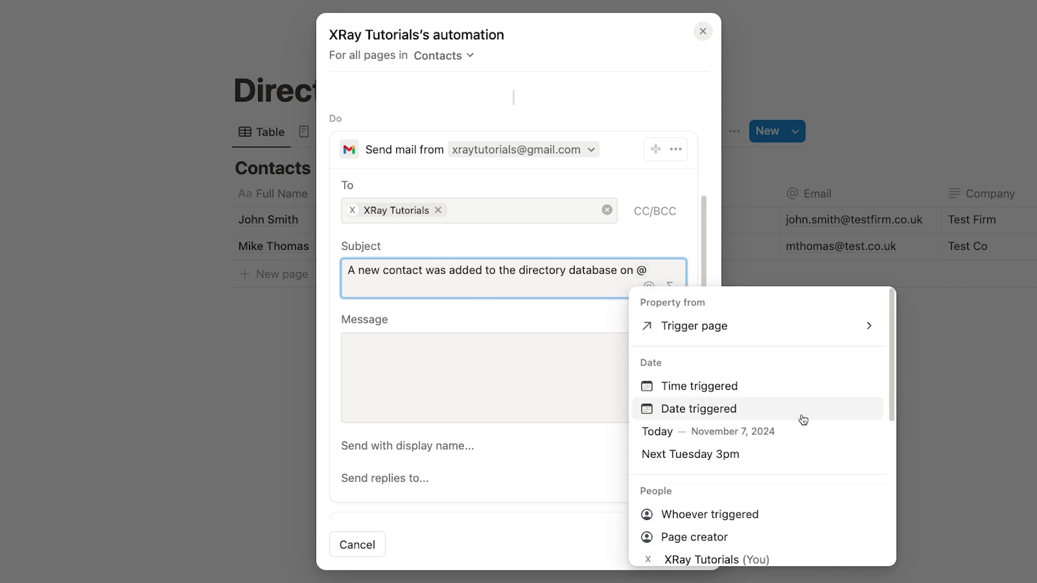
left_click(700, 387)
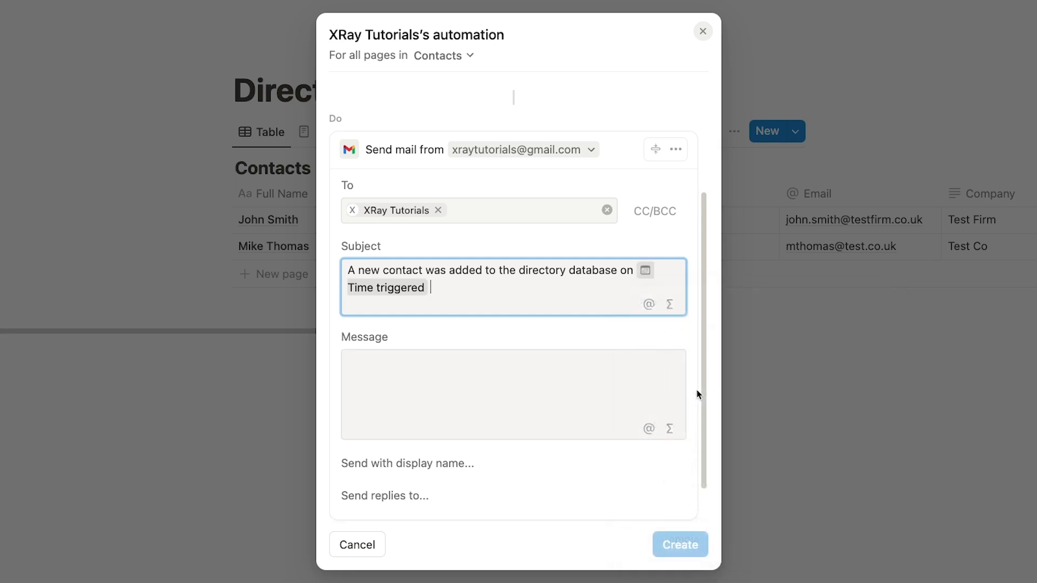
Step: Write message lines 'Page title:' with the contact's Full Name and 'Contact email address:' with their Email
left_click(682, 394)
type("Page title: @")
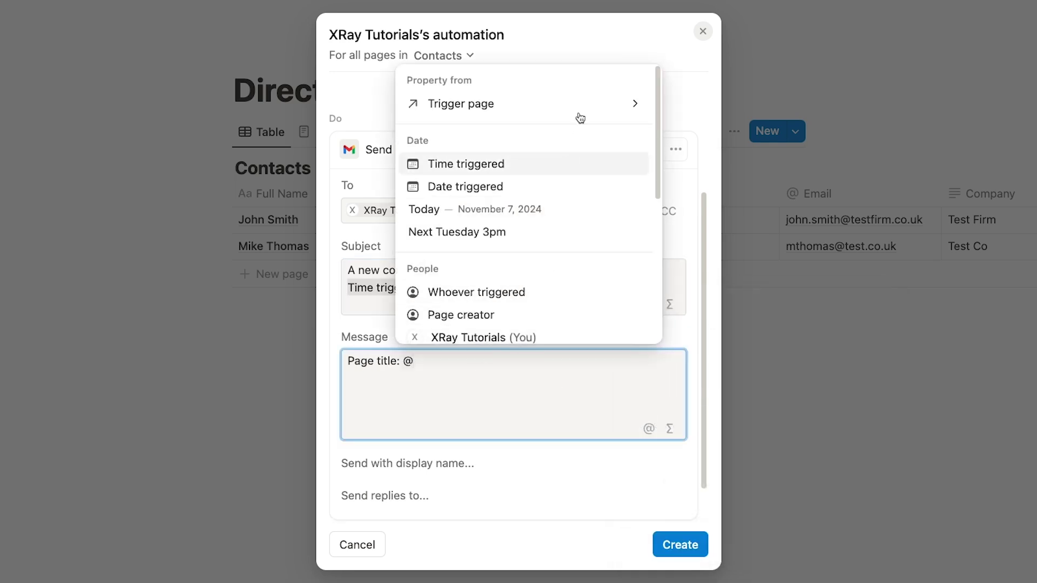
left_click(580, 112)
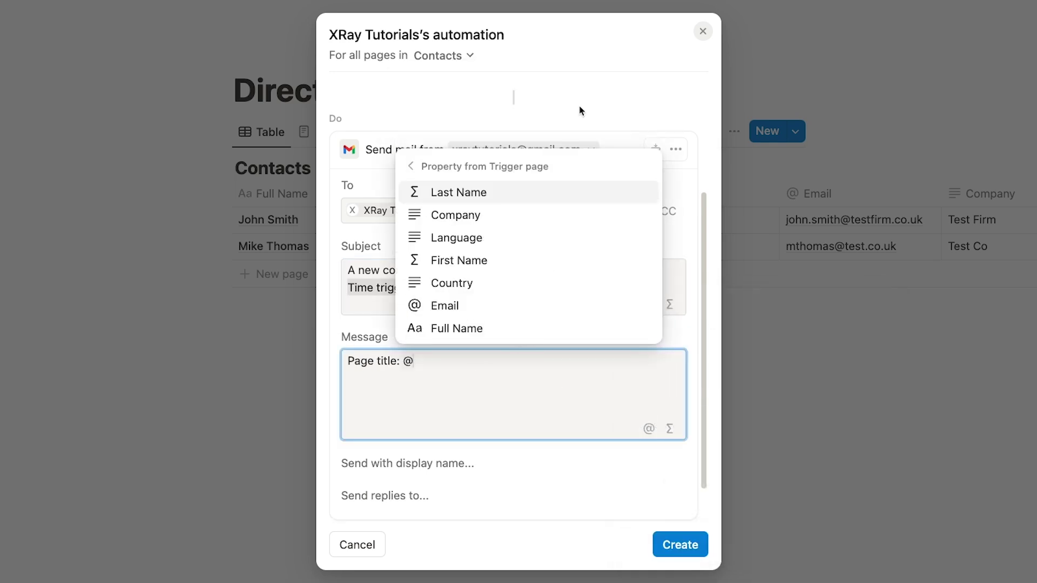
left_click(505, 328)
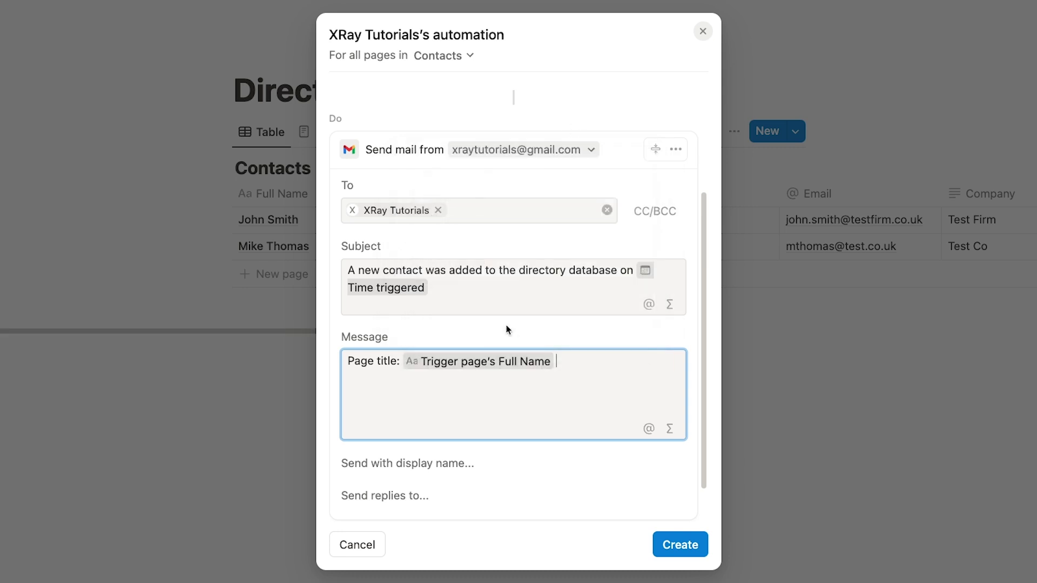
key("Return")
type("Contact email address: @")
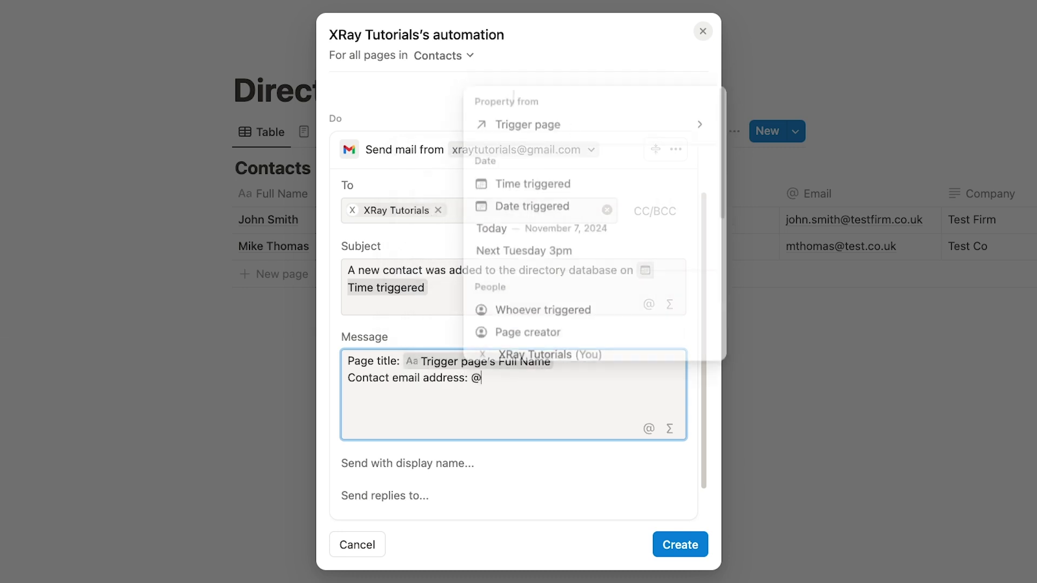
left_click(659, 122)
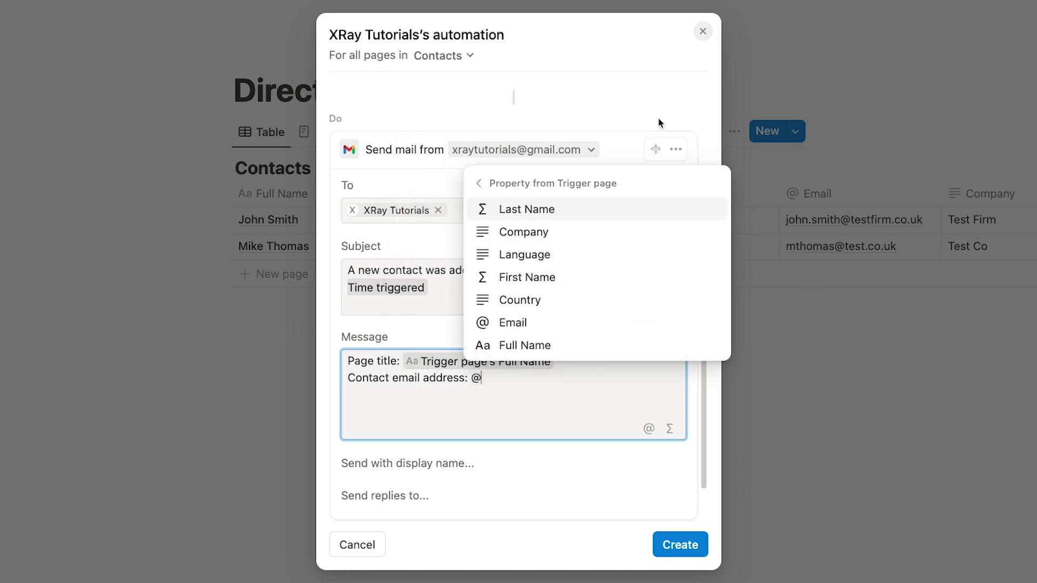
left_click(558, 323)
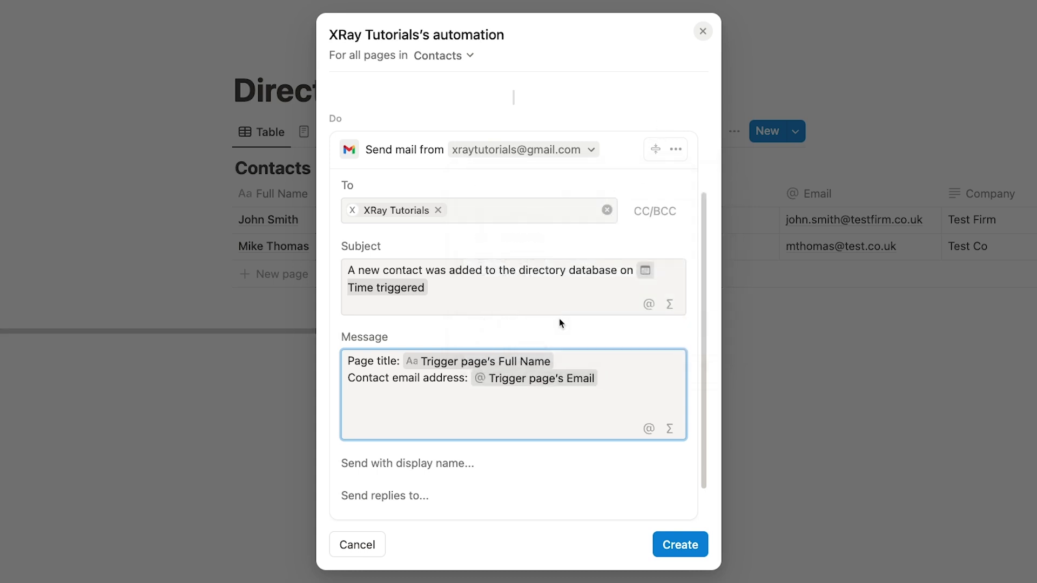
Step: Add a 'Contact page URL:' line linking to the trigger page
key("Return")
type("Contact page URL: @")
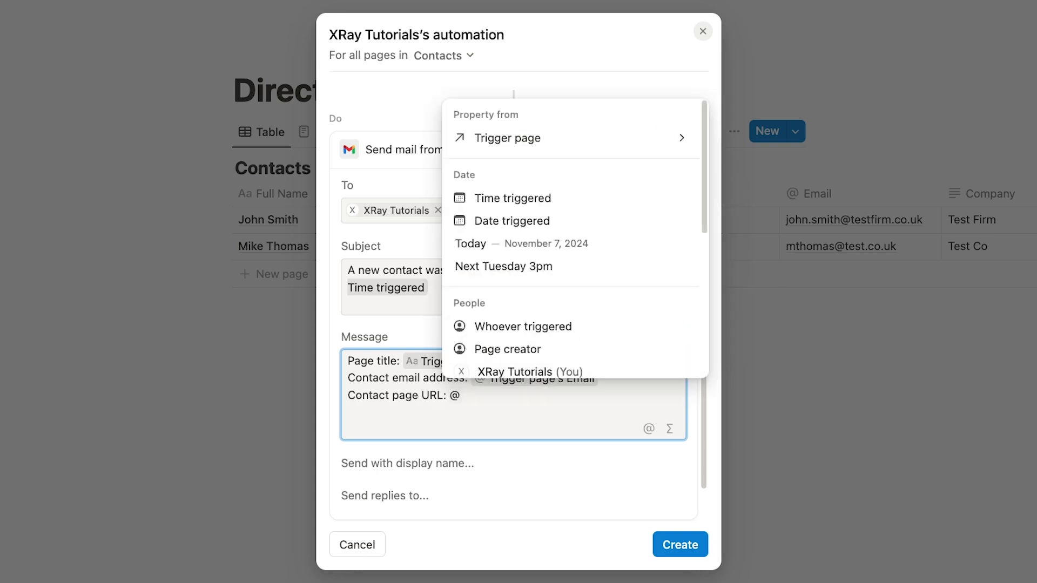
scroll(543, 293, "down", 3)
scroll(542, 294, "down", 3)
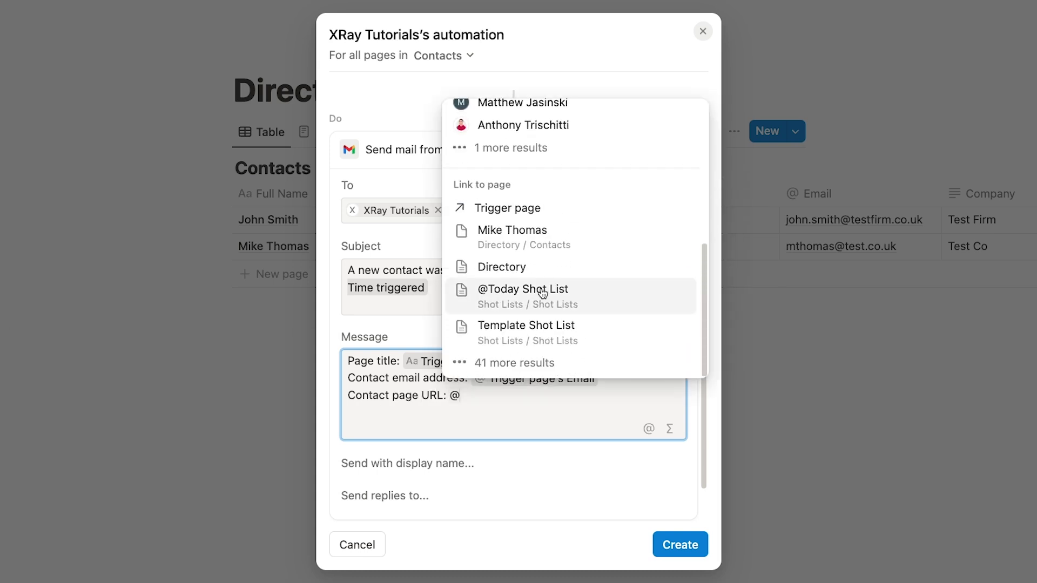
left_click(525, 216)
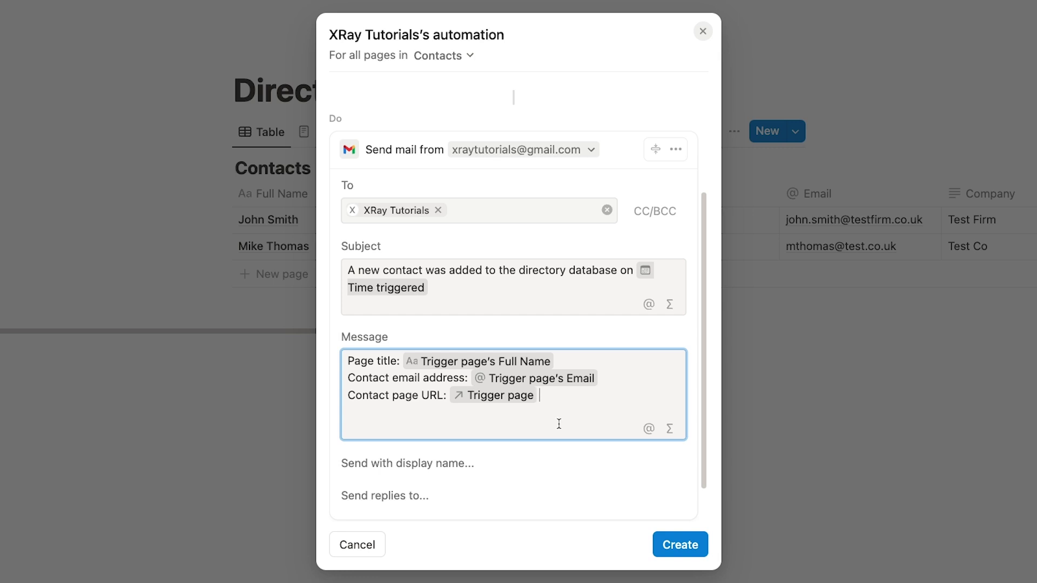
scroll(559, 424, "down", 2)
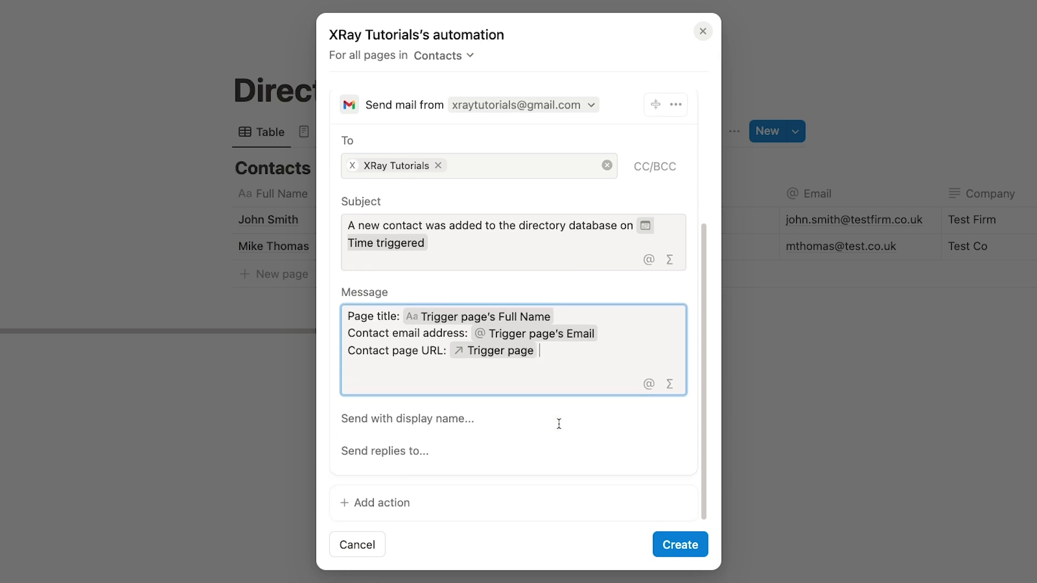
Step: Add an Edit property action for Language and begin its value formula with ifs()
left_click(399, 505)
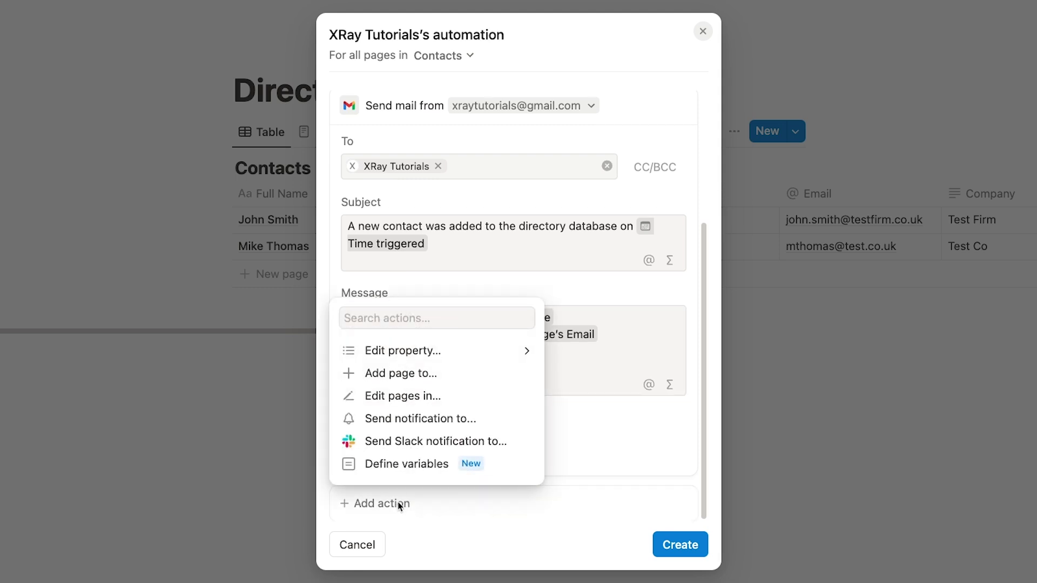
left_click(519, 350)
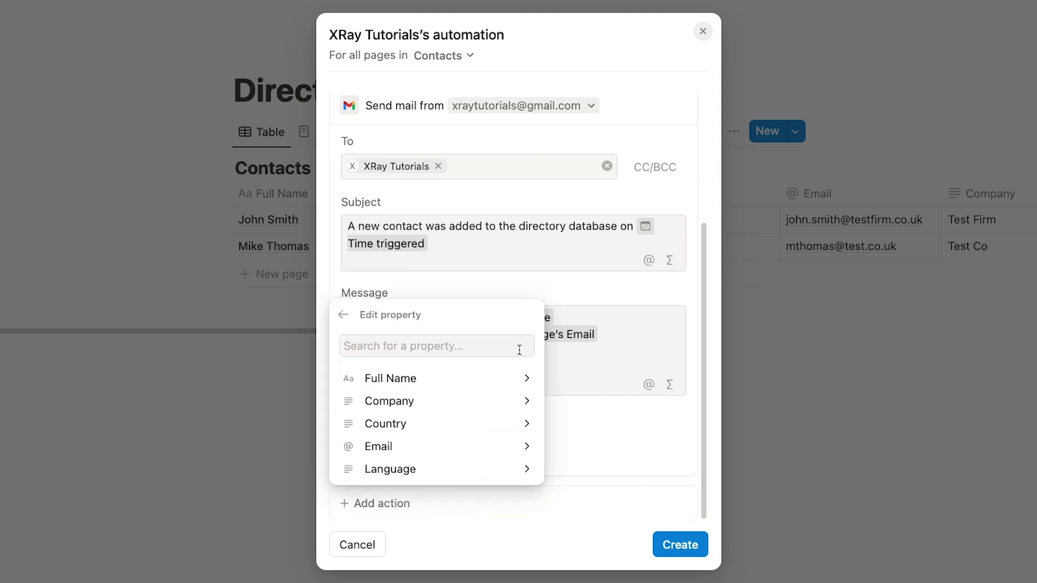
left_click(498, 472)
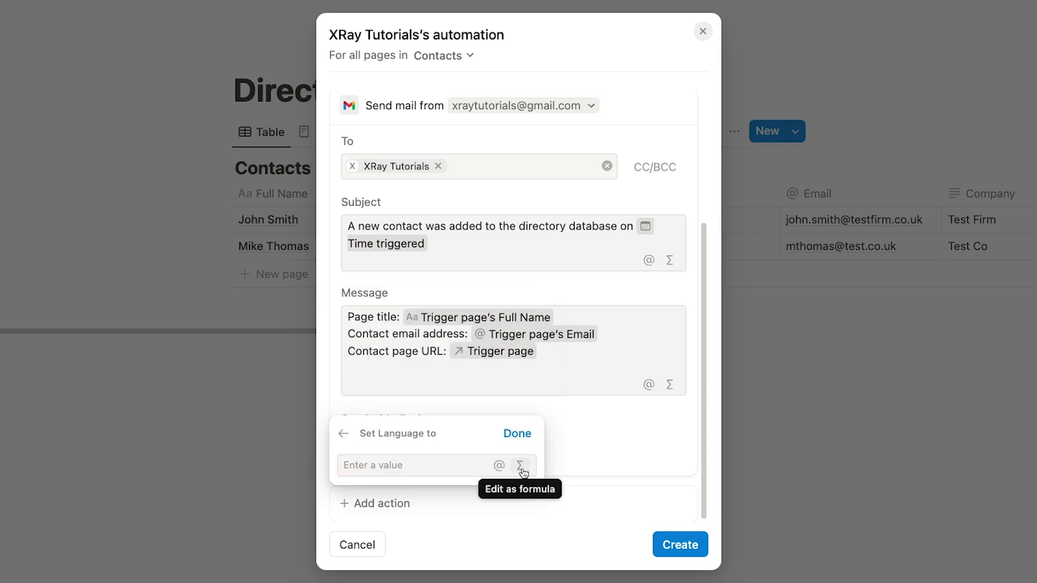
left_click(521, 470)
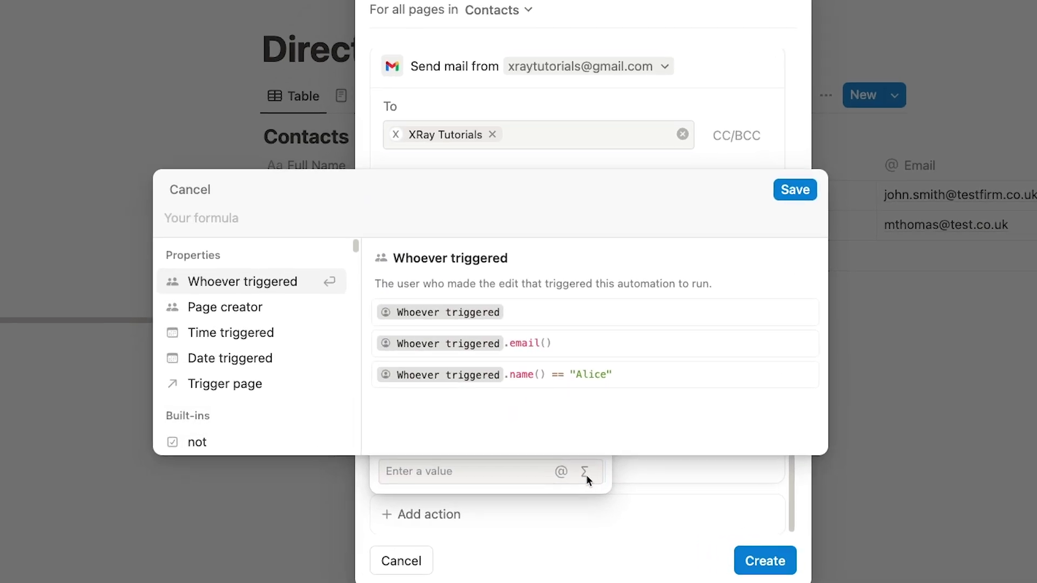
type("if")
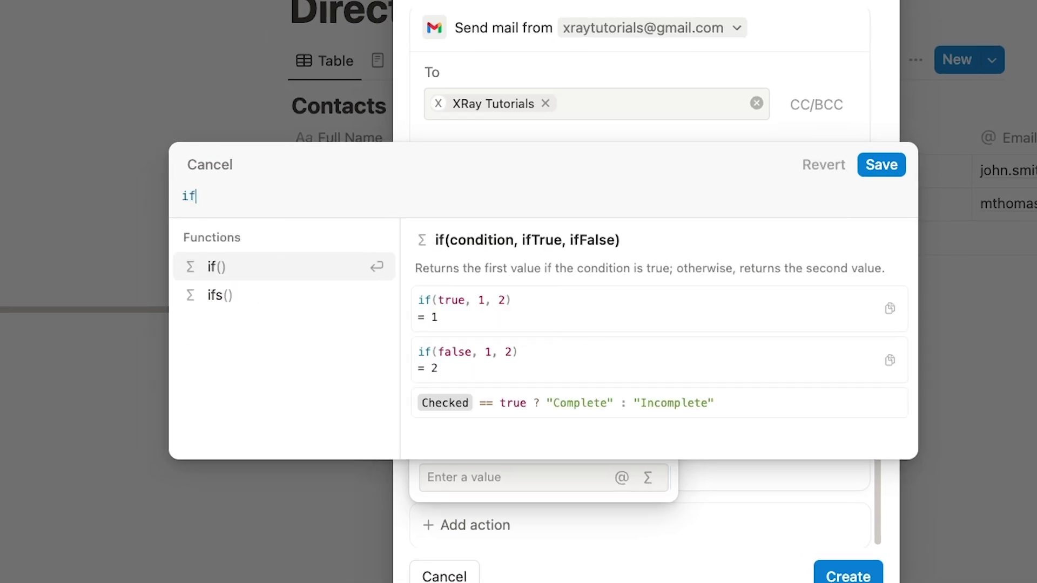
type("s()")
key("Left")
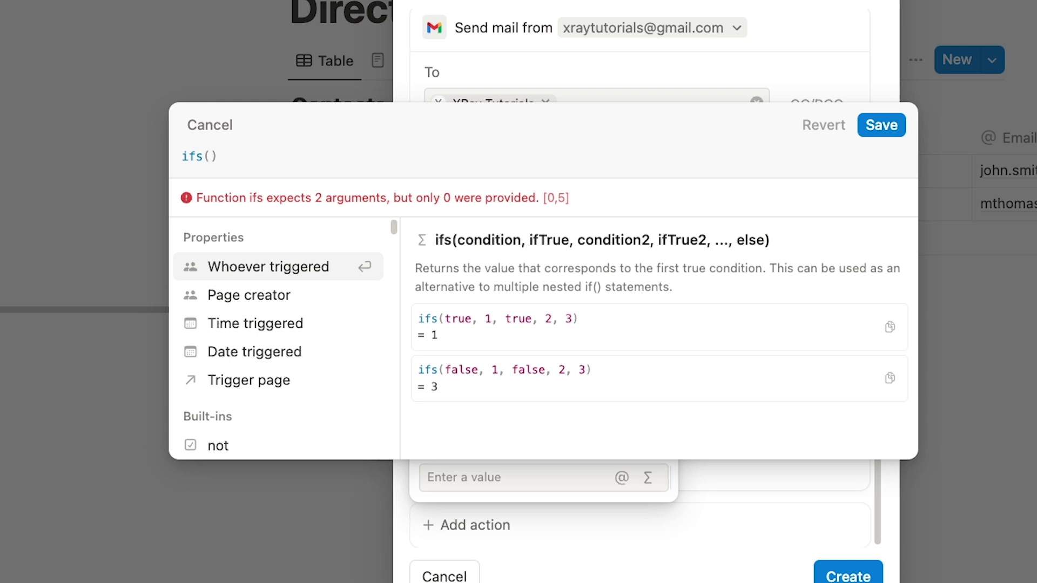
Step: Start the ifs formula mapping Trigger page Country == "UK" to "English"
left_click(323, 380)
type(".cou")
left_click(267, 275)
type("== \"")
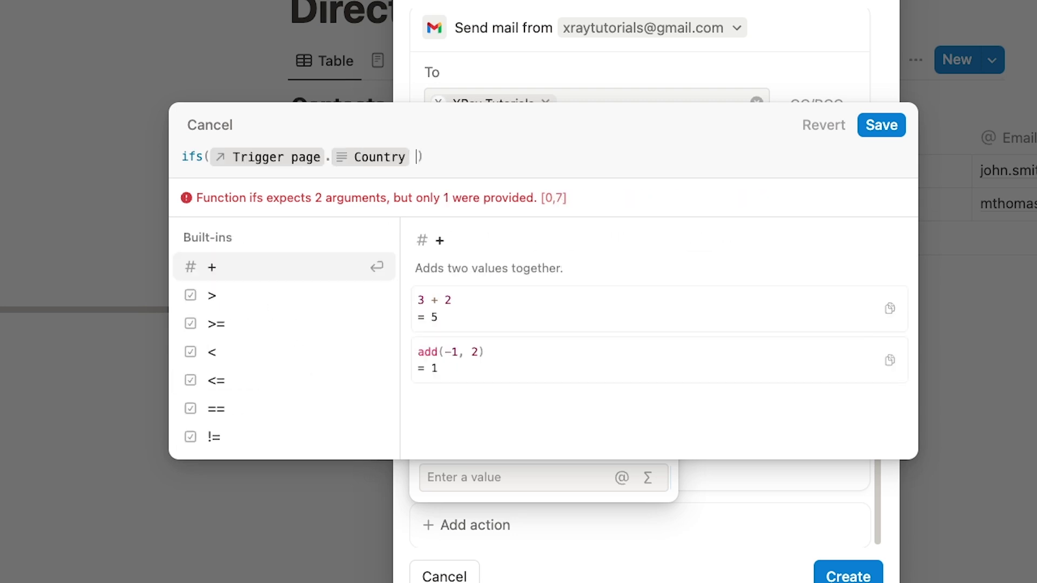
type("UK\"")
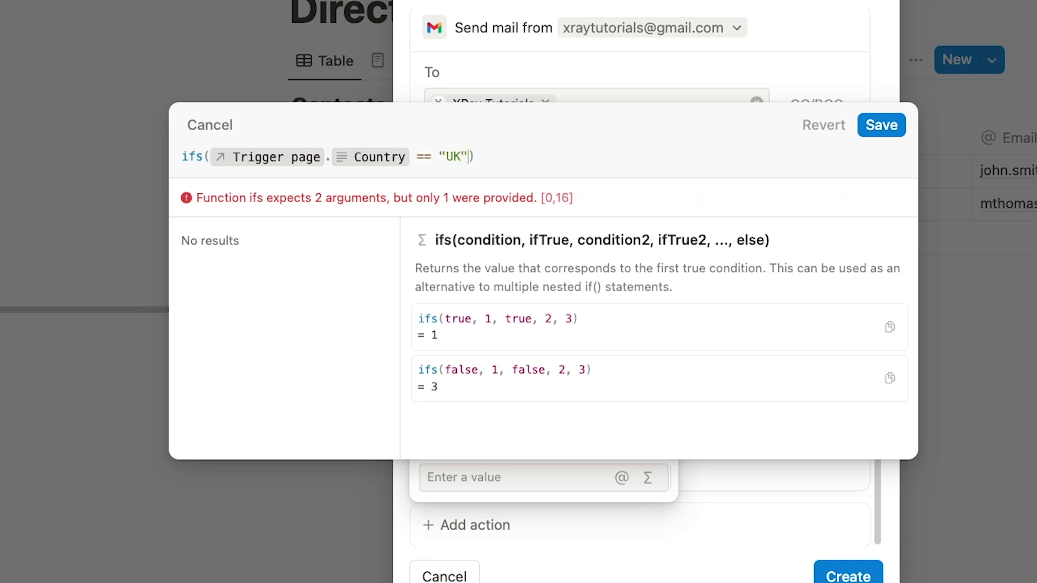
type(", ")
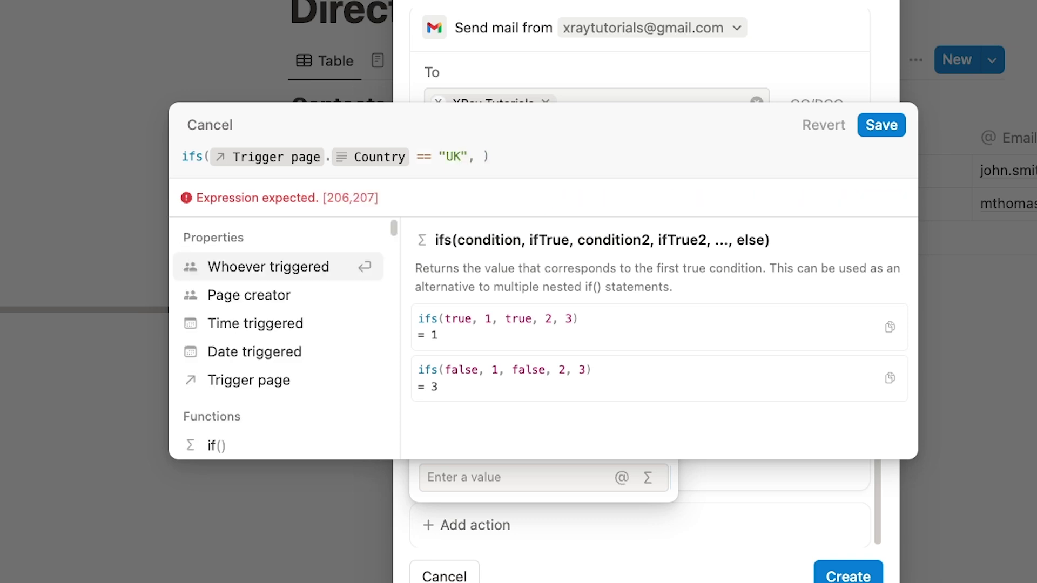
type("\"English\"")
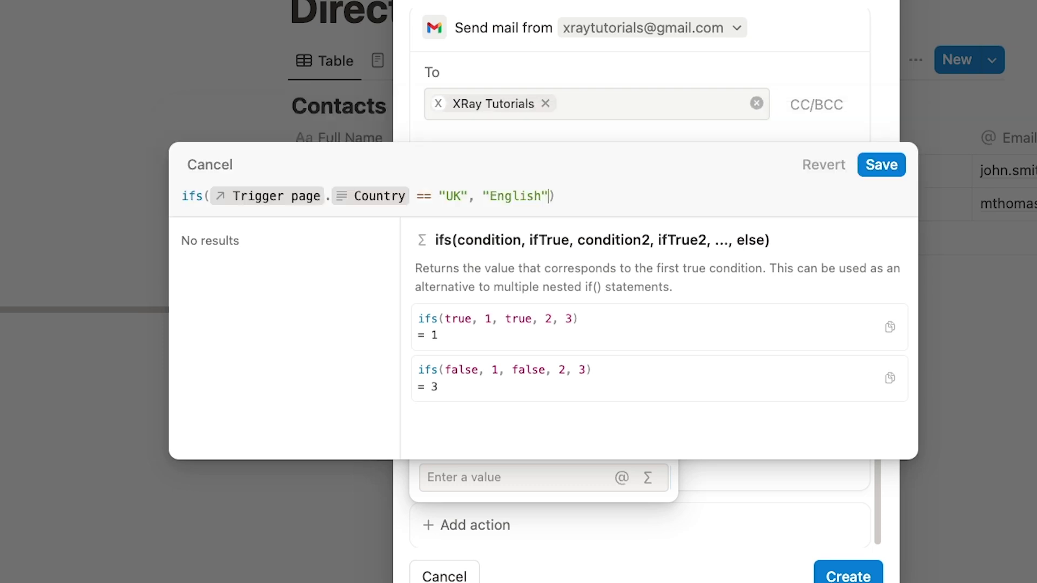
type(", ")
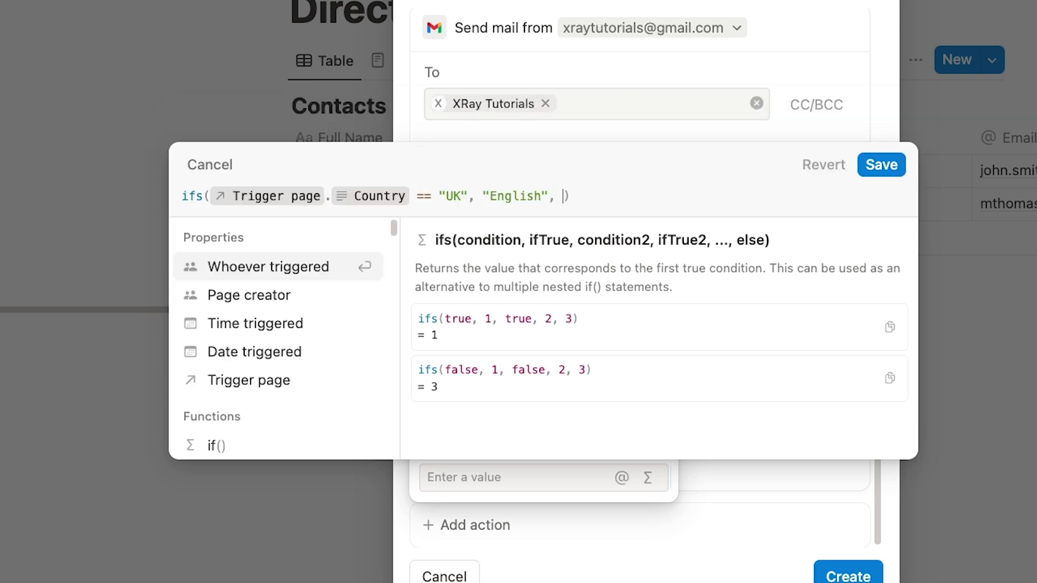
type("tri")
Step: Map Country == "France" to "French", with "No language provided" as the fallback
key("Return")
type(".coun")
left_click(254, 271)
type("==")
type("\"France\", \"")
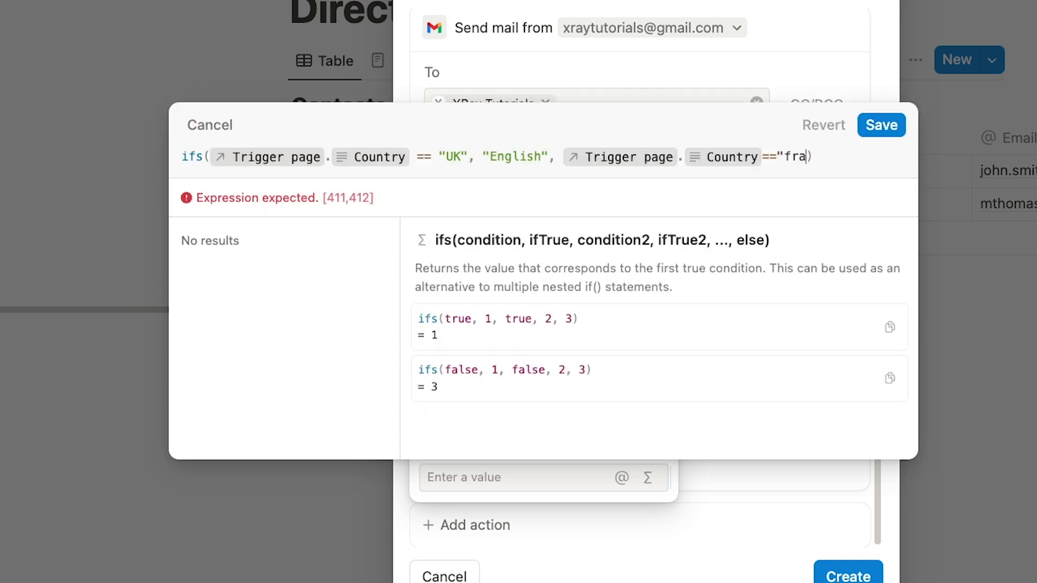
type("French\", ")
type("\"No language provided")
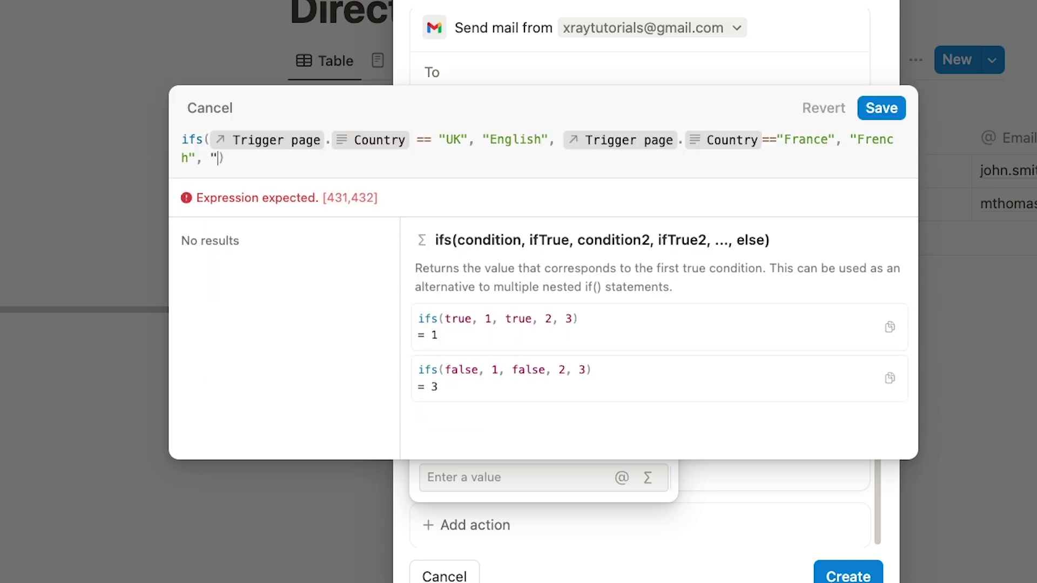
type("\"")
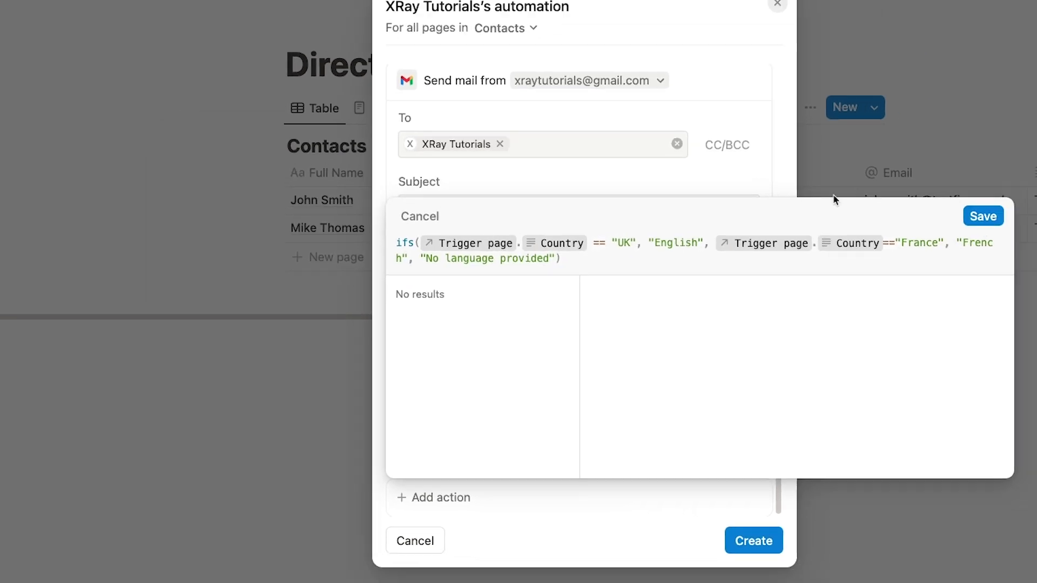
Step: Save the Language formula, create the email-and-Language automation, and close the automations list
left_click(831, 246)
scroll(588, 417, "down", 2)
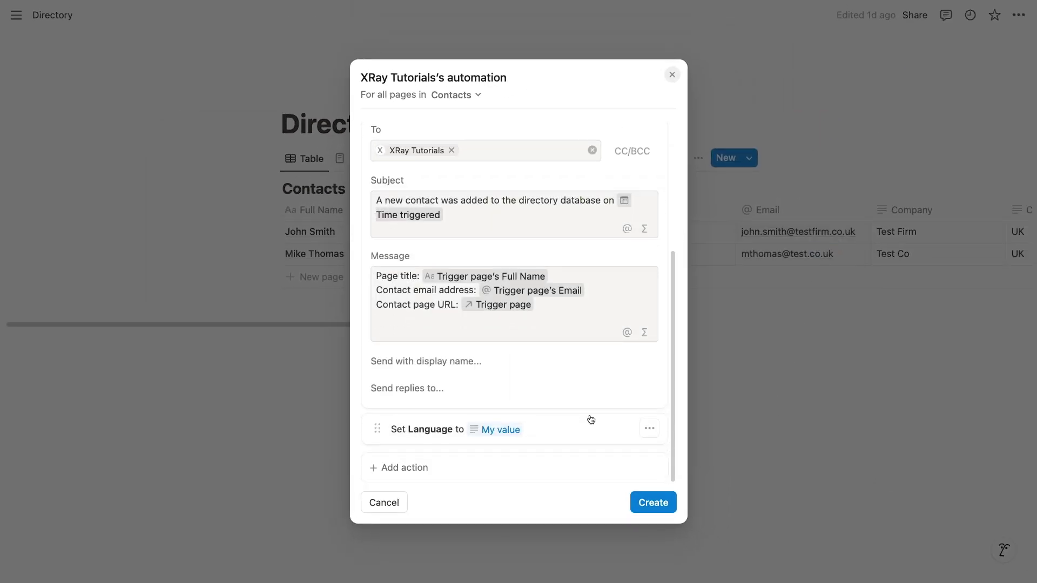
left_click(652, 503)
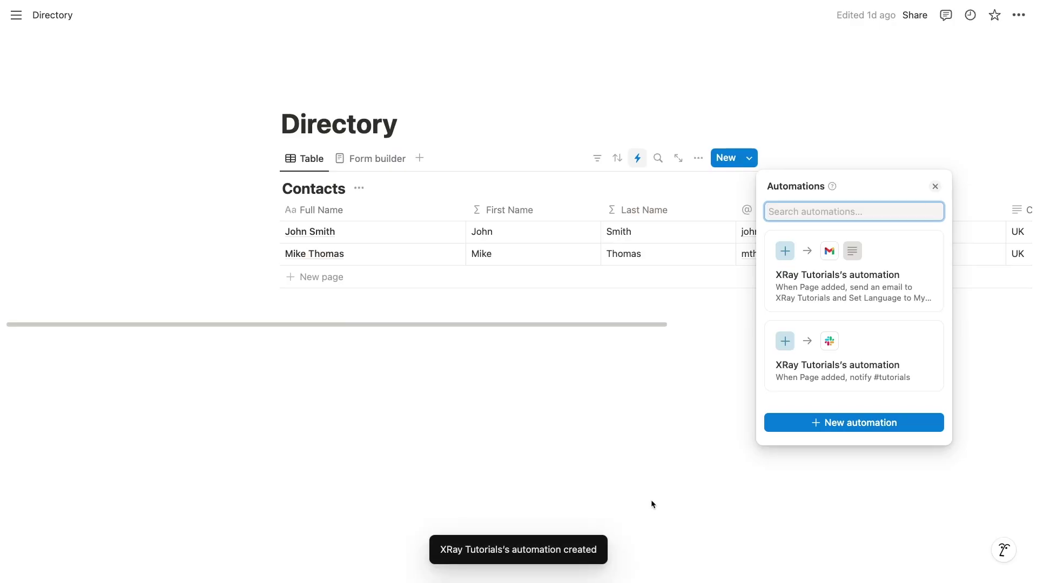
left_click(650, 475)
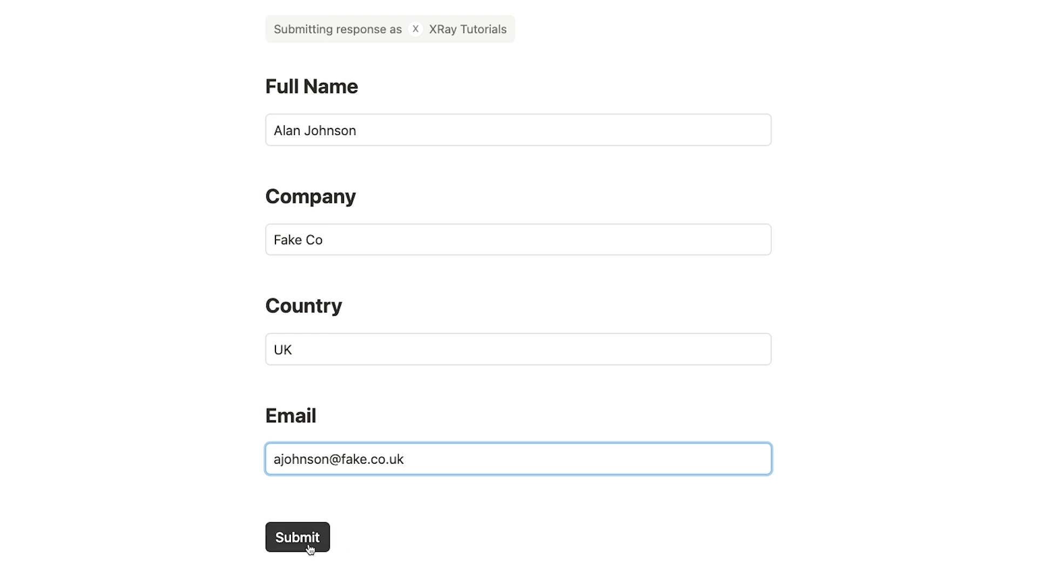
Step: Submit the UK test contact's form response, then the India contact's response
left_click(309, 547)
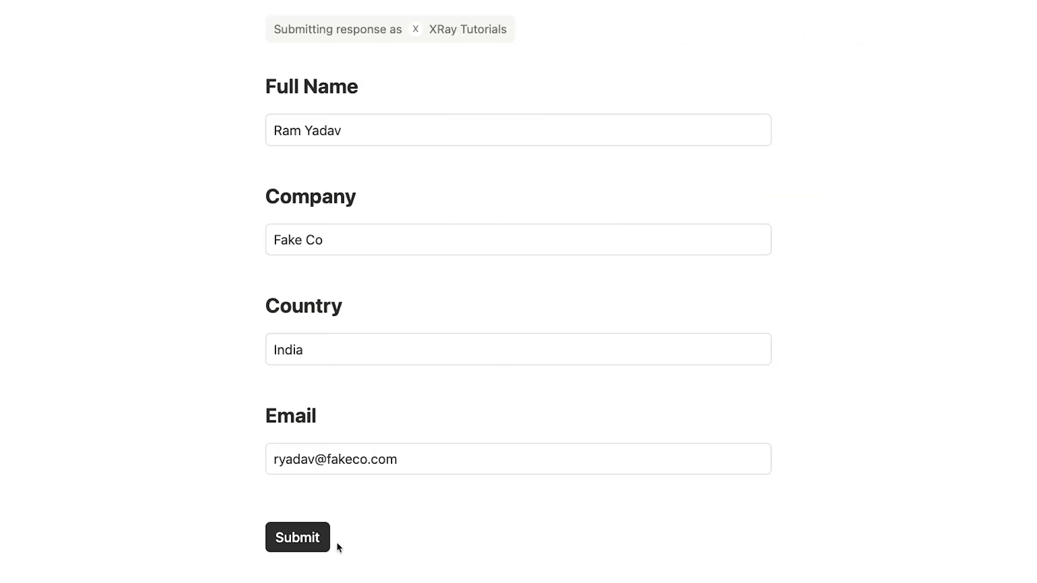
left_click(318, 539)
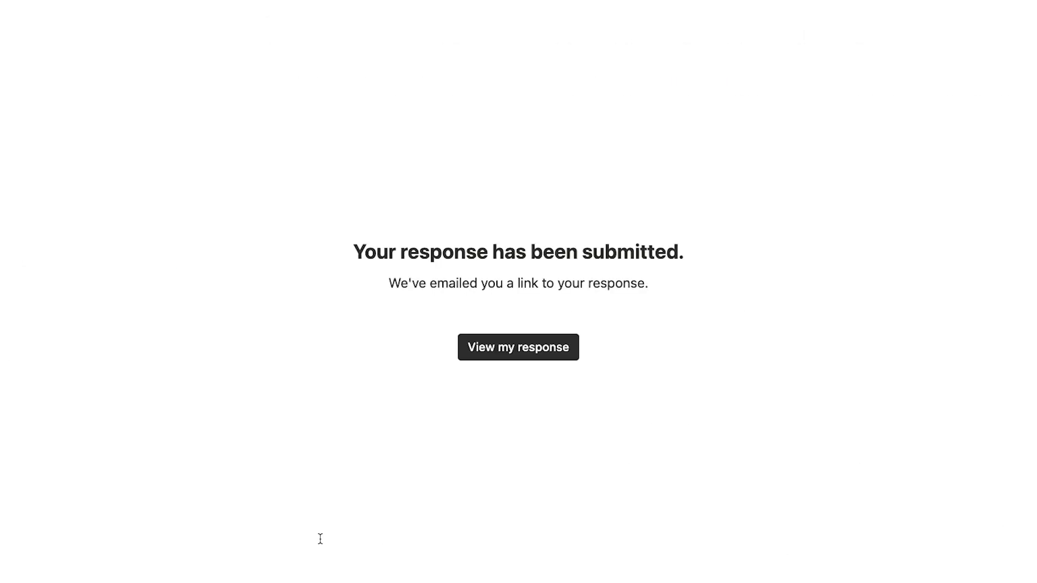